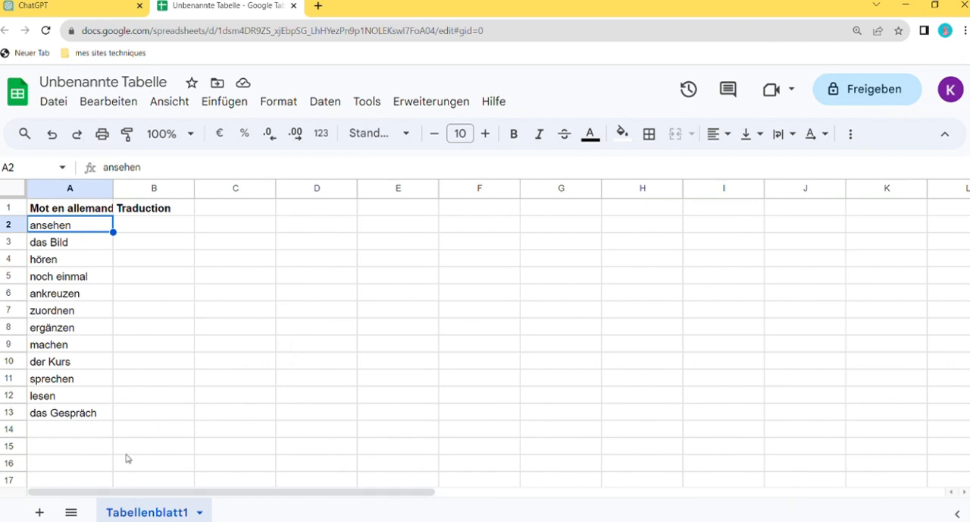
# Fit the width of column A in the Google Sheets vocabulary list to its contents
pyautogui.click(79, 8)
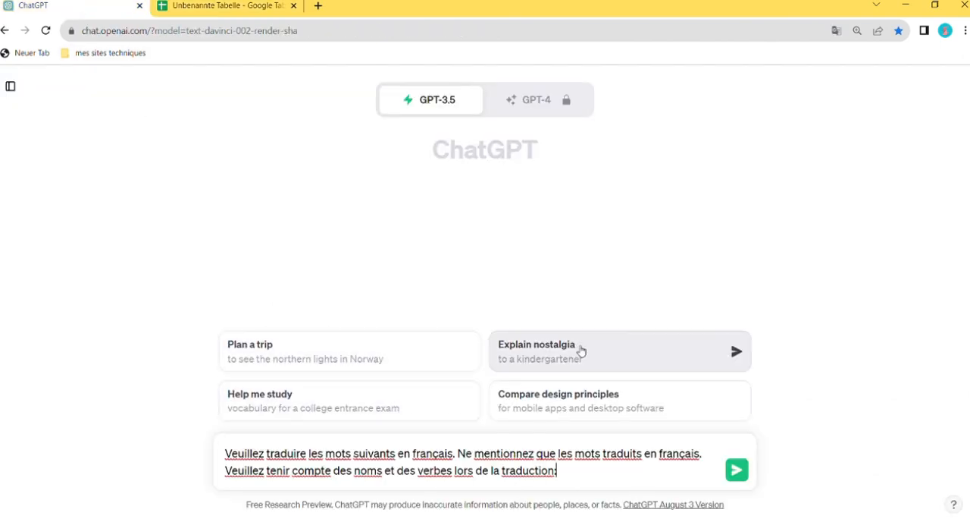
pyautogui.click(226, 7)
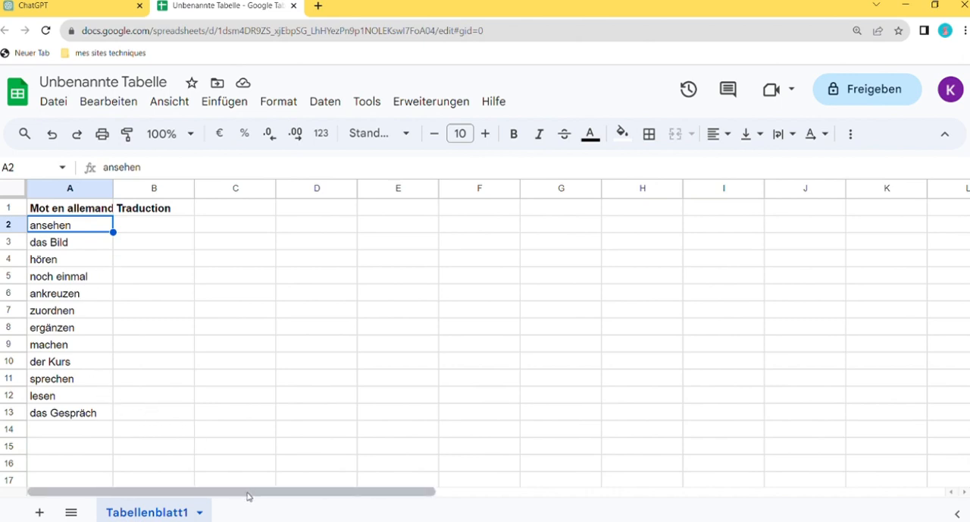
pyautogui.doubleClick(113, 188)
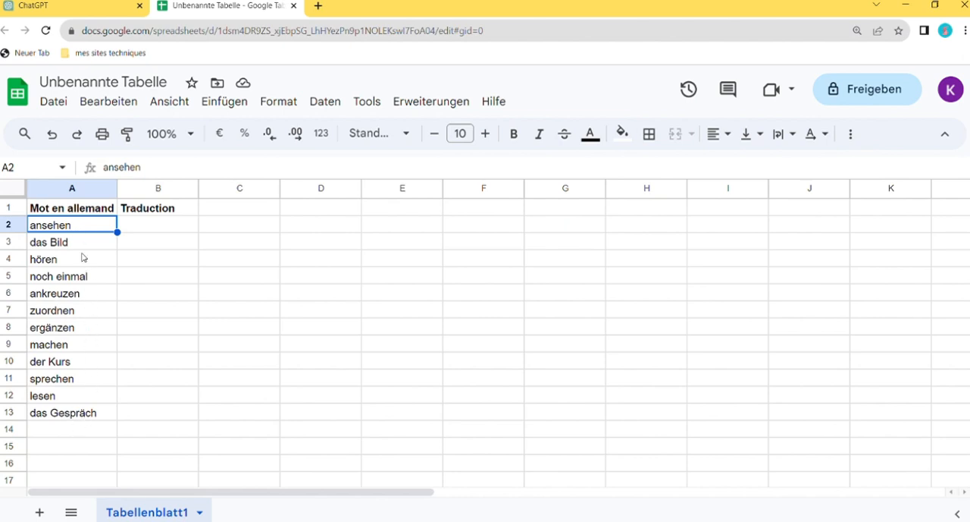
# Enter 1 in cells C1 and D1 and 0 in cell E1
pyautogui.click(238, 211)
pyautogui.write('1')
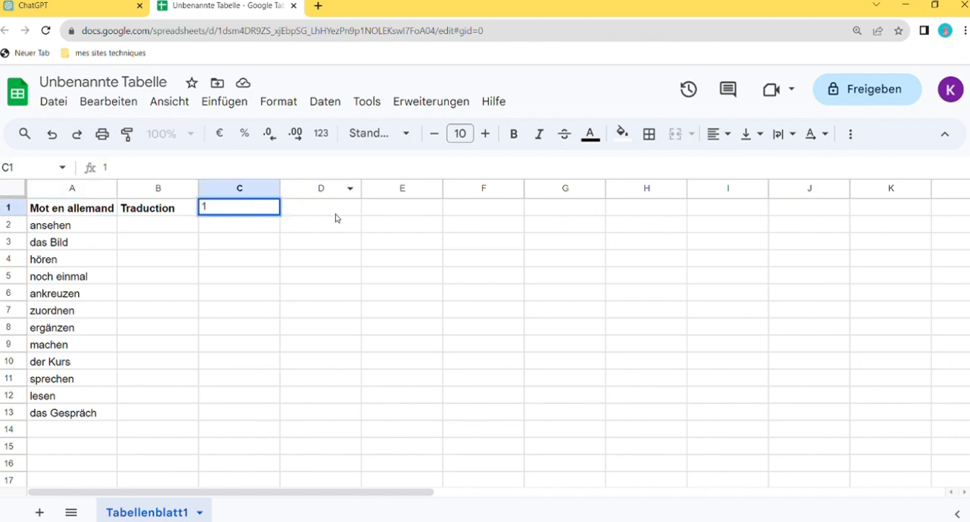
pyautogui.click(304, 213)
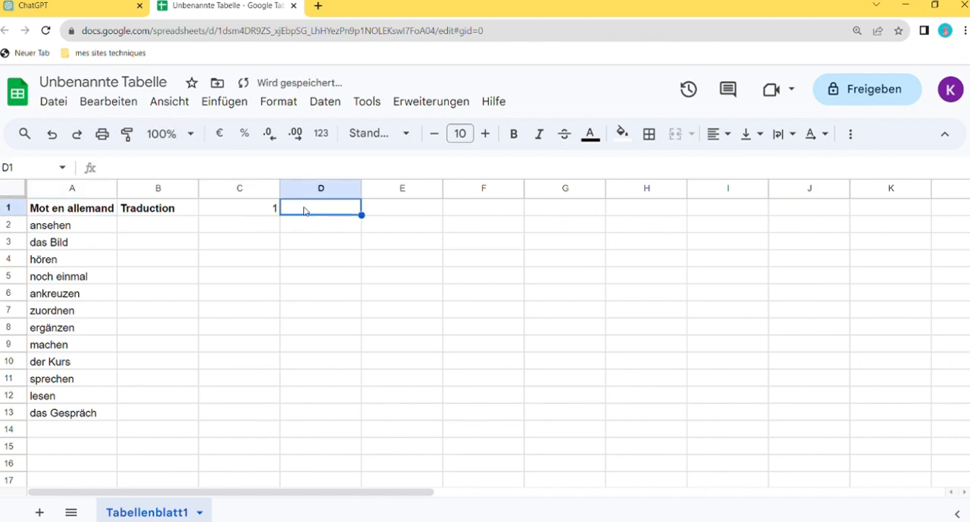
pyautogui.write('1')
pyautogui.click(390, 212)
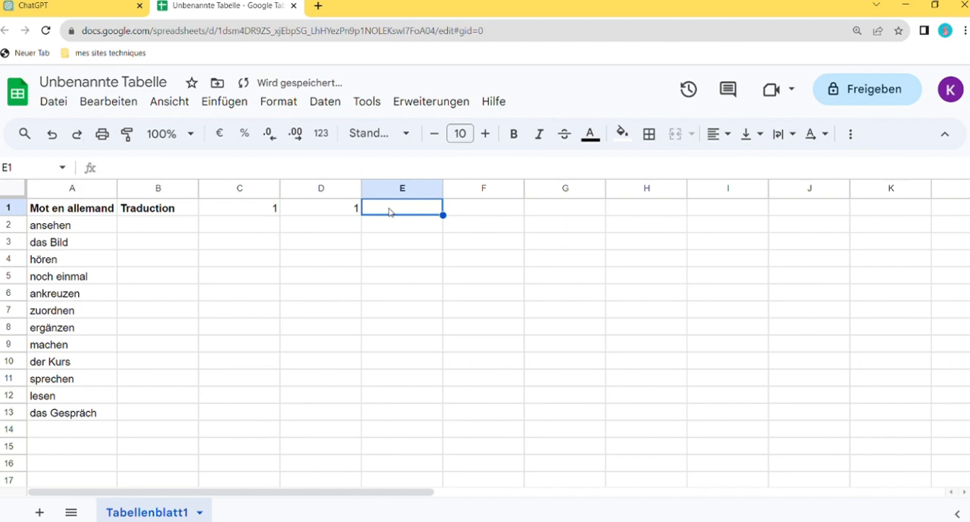
pyautogui.write('0')
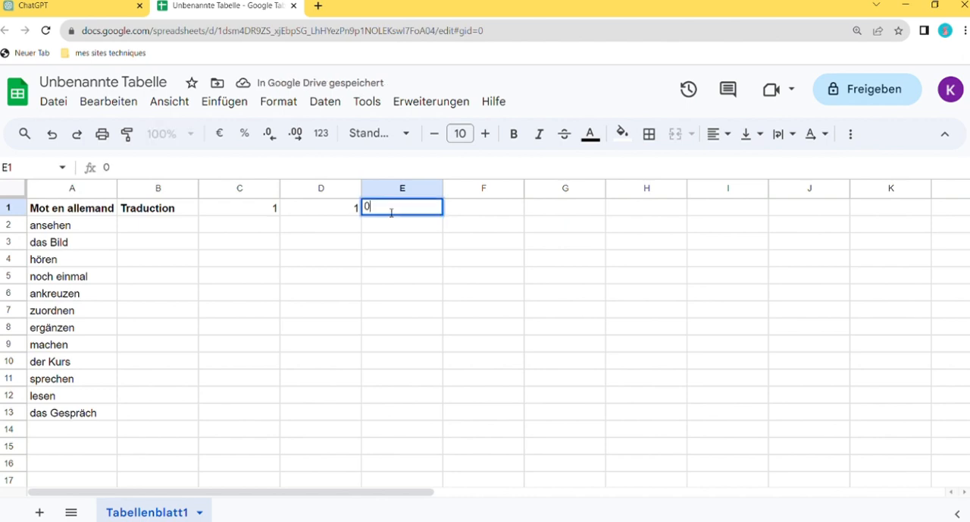
# Clear the contents of cell C1, next to the Traduction header
pyautogui.click(275, 210)
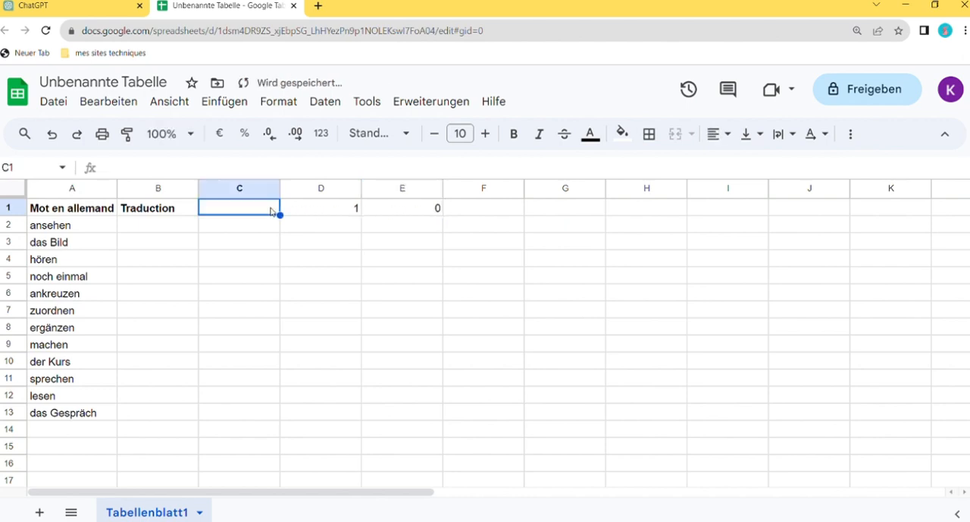
pyautogui.press('Delete')
pyautogui.click(250, 227)
pyautogui.click(347, 208)
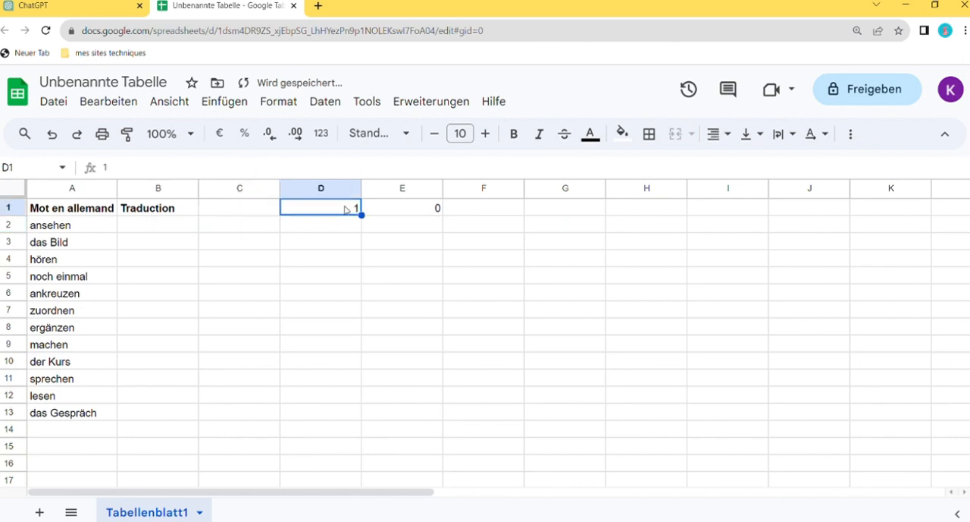
pyautogui.click(140, 225)
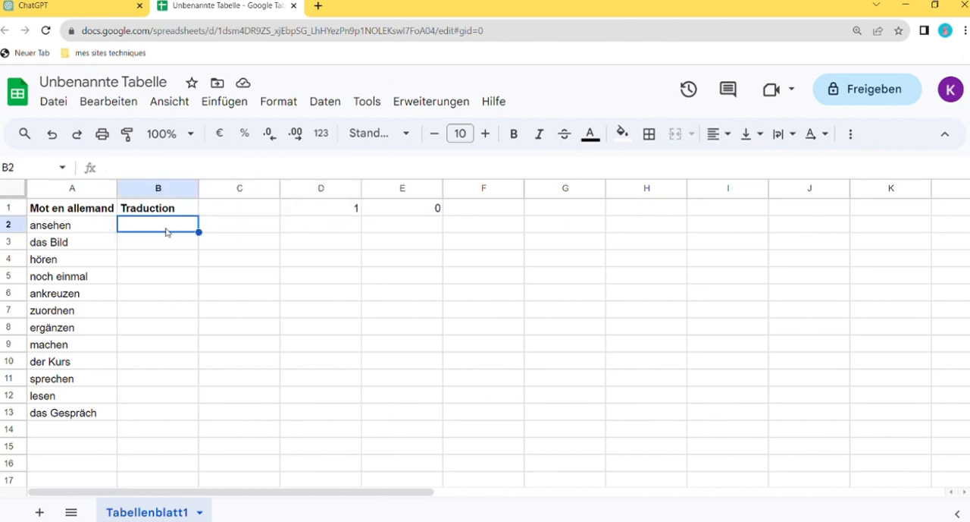
pyautogui.click(243, 228)
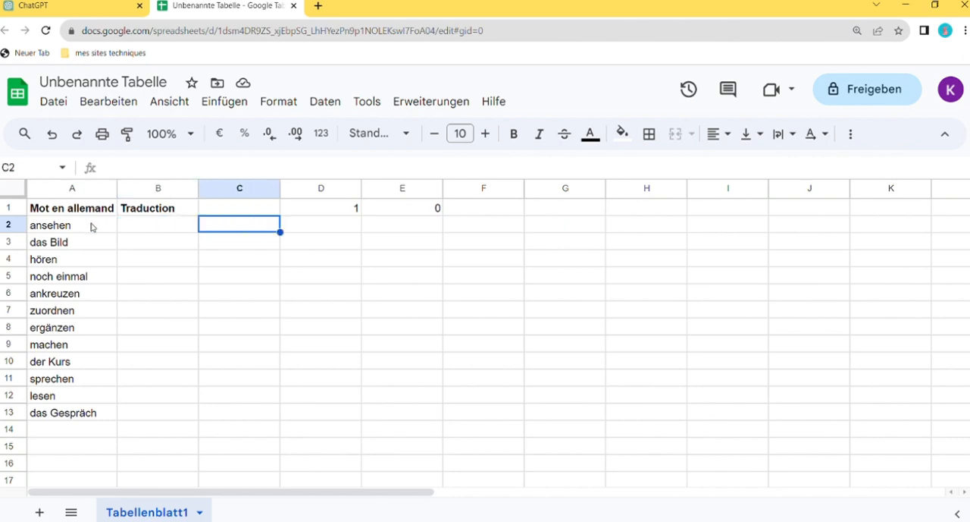
pyautogui.click(144, 229)
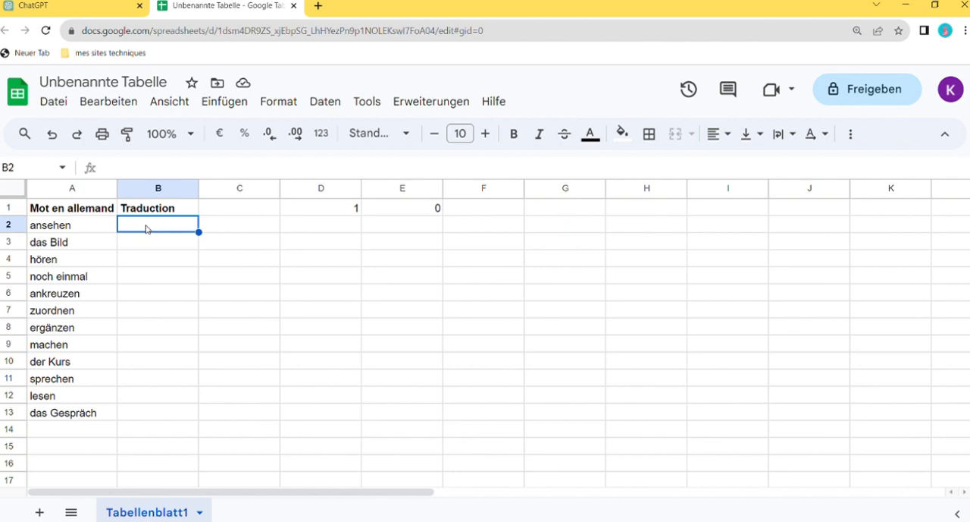
pyautogui.click(255, 230)
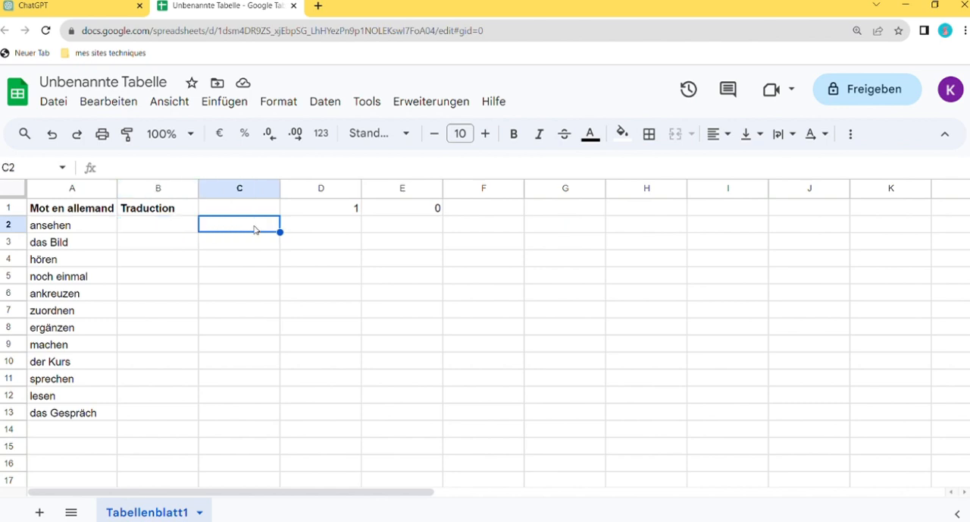
pyautogui.click(360, 212)
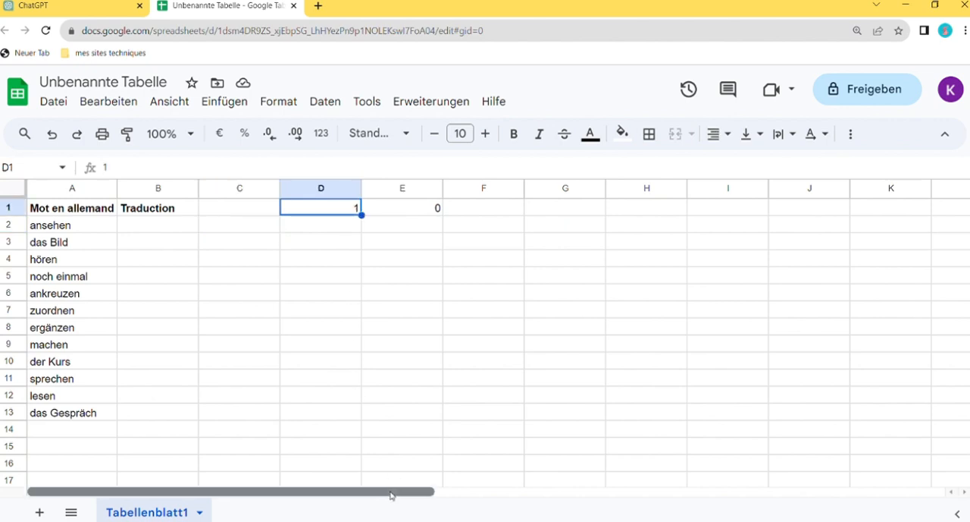
# Enter the header "Mot en allemand" in cell Q1
pyautogui.moveTo(393, 492); pyautogui.dragTo(665, 458)
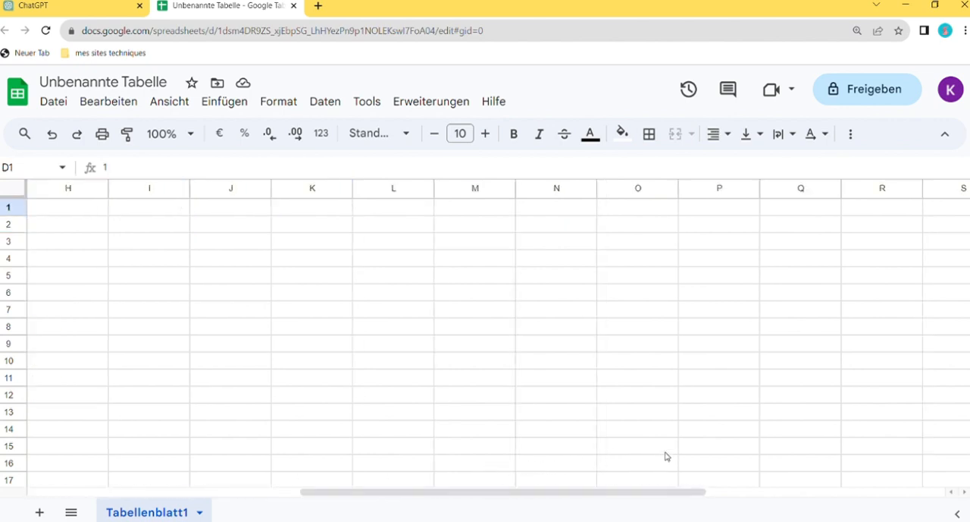
pyautogui.click(808, 210)
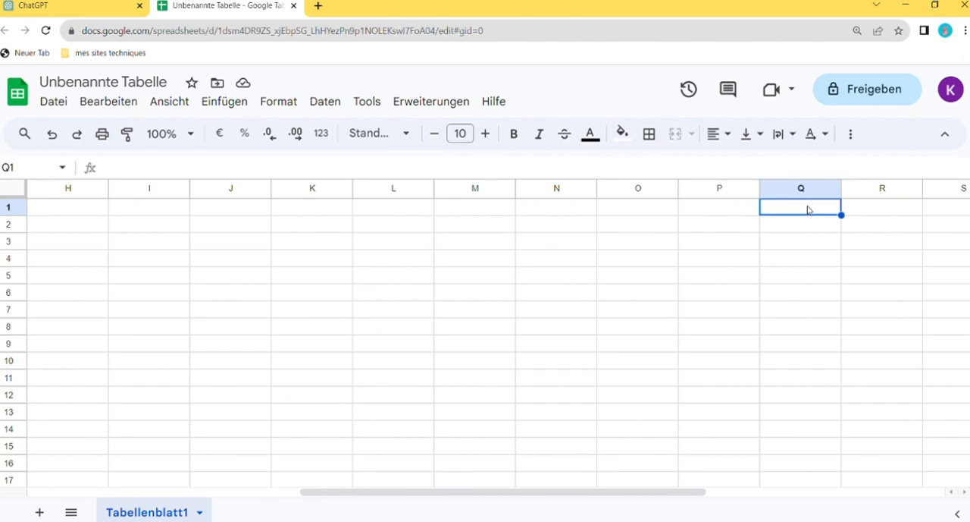
pyautogui.write('Mot en')
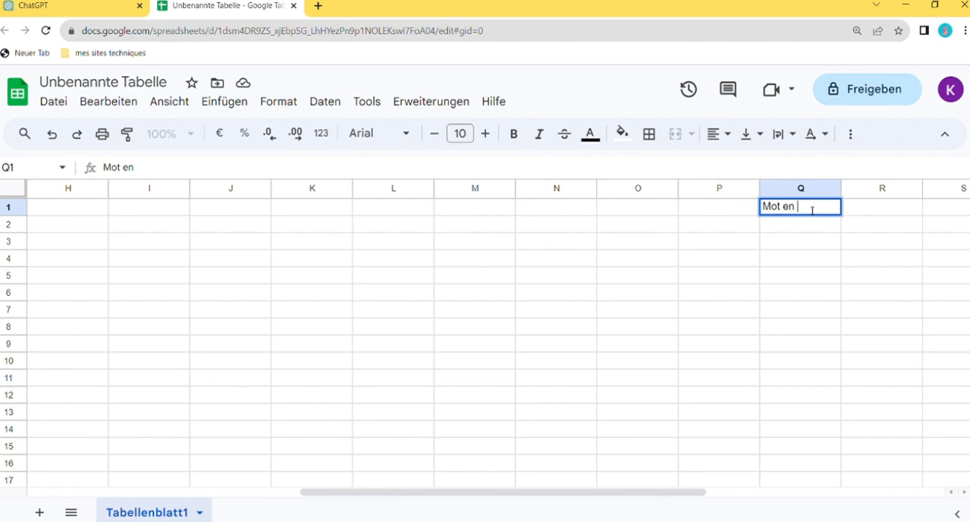
pyautogui.write(' allemand')
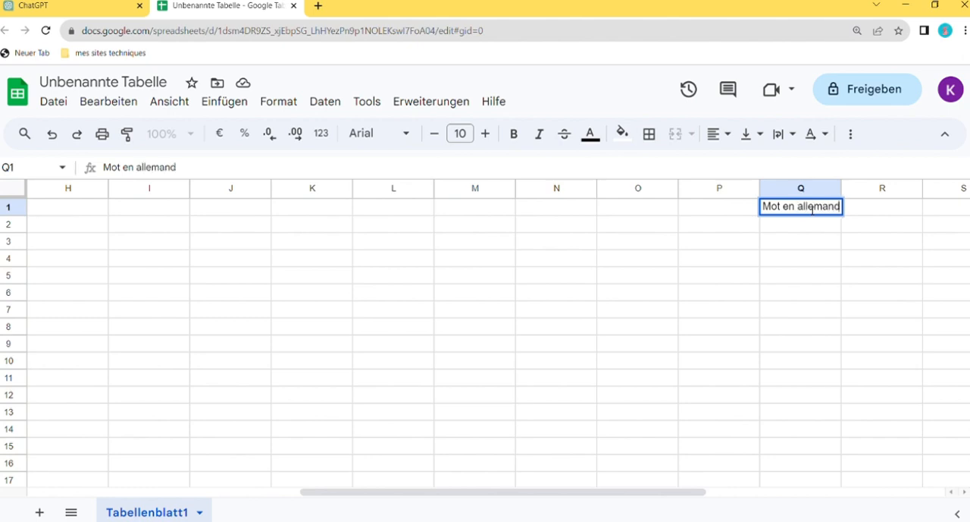
# Enter the header "La traduction" in cell R1
pyautogui.click(868, 212)
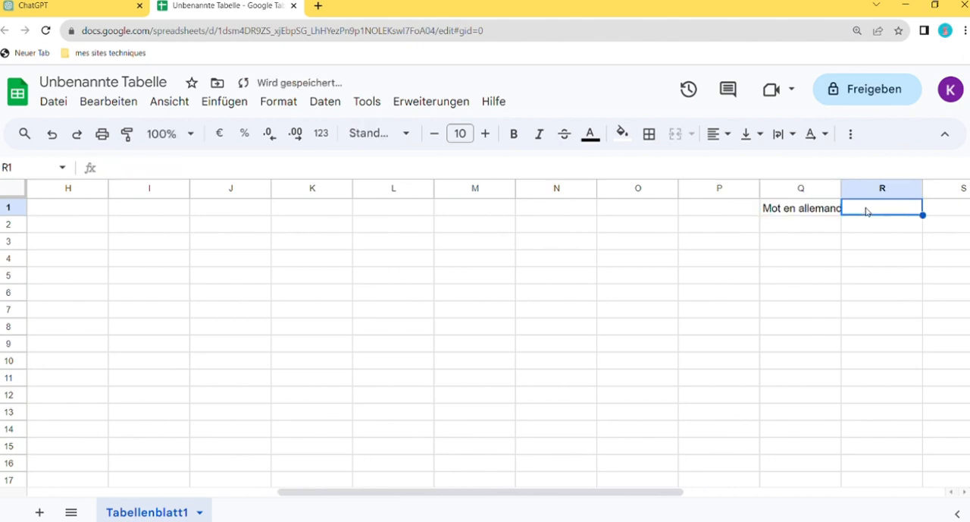
pyautogui.write('La t')
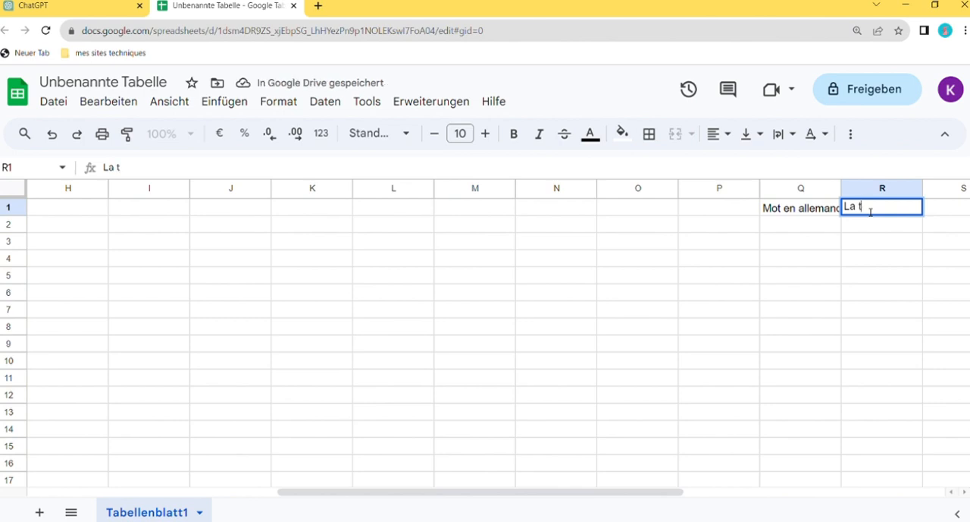
pyautogui.write('raduction')
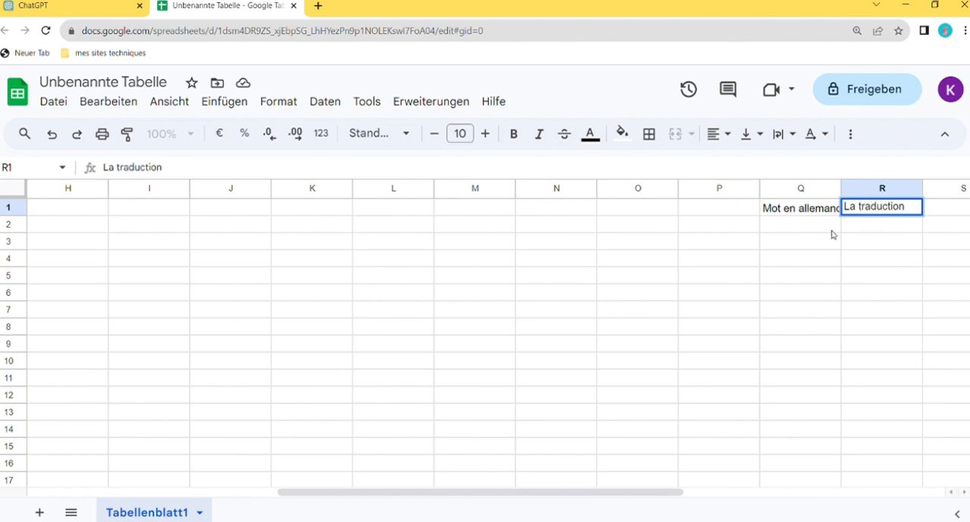
pyautogui.click(817, 227)
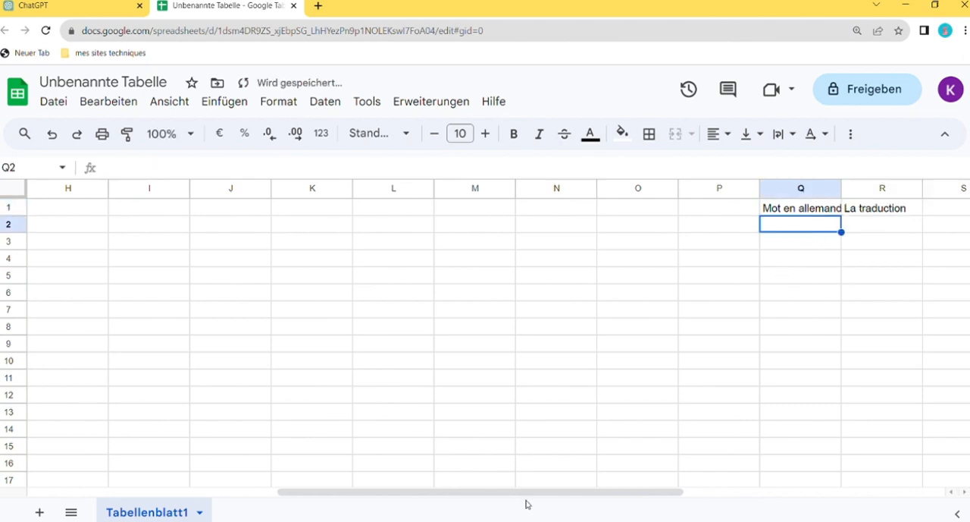
# Copy the German words from A2:A13 and paste them into column Q starting at Q2
pyautogui.moveTo(529, 504); pyautogui.dragTo(218, 509)
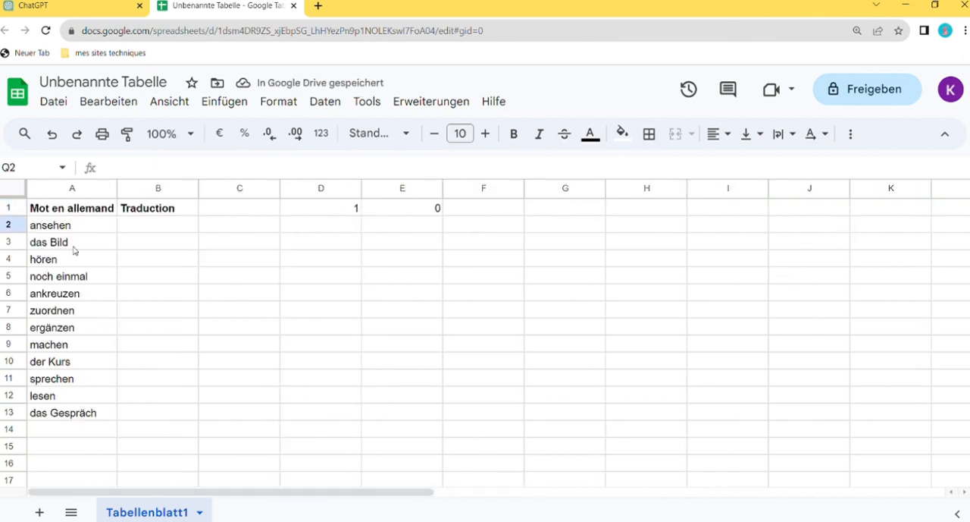
pyautogui.moveTo(70, 230); pyautogui.dragTo(66, 415)
pyautogui.hotkey('ctrl', 'c')
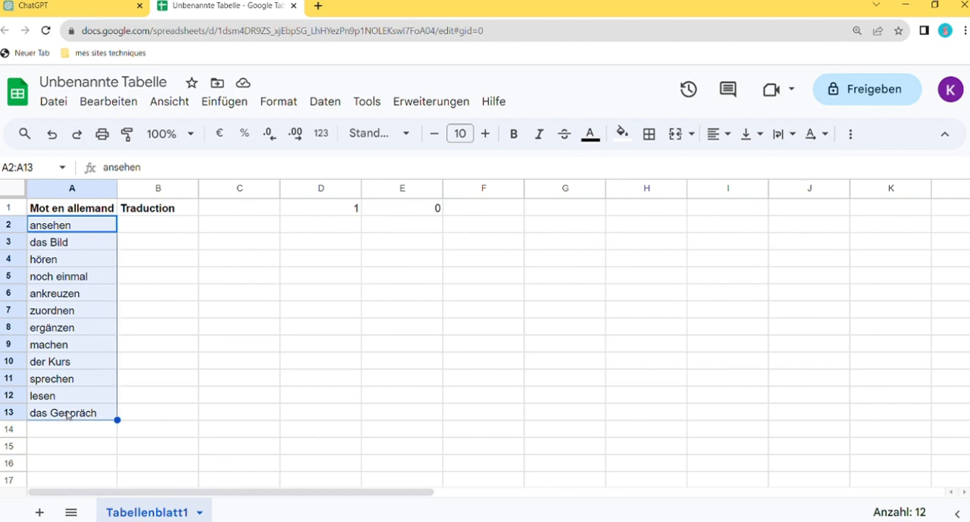
pyautogui.moveTo(333, 493); pyautogui.dragTo(705, 494)
pyautogui.click(629, 230)
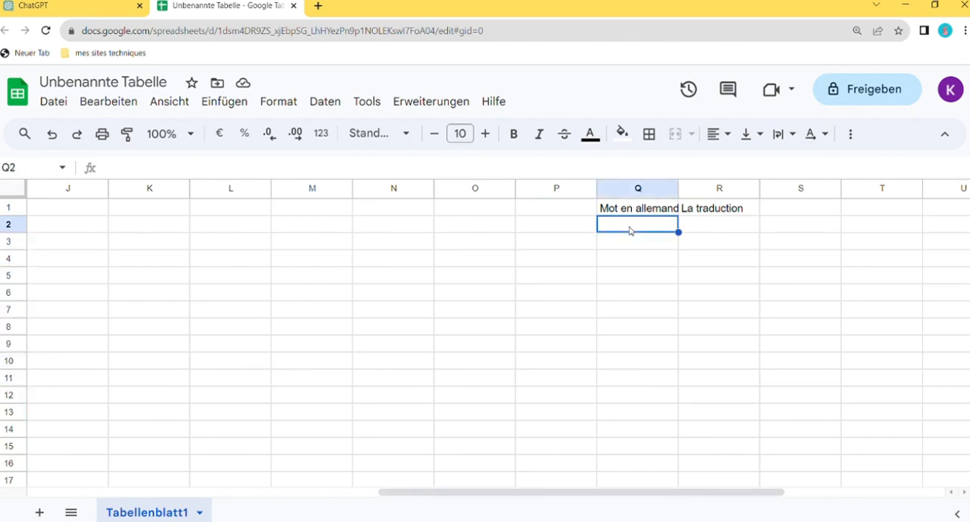
pyautogui.hotkey('ctrl', 'v')
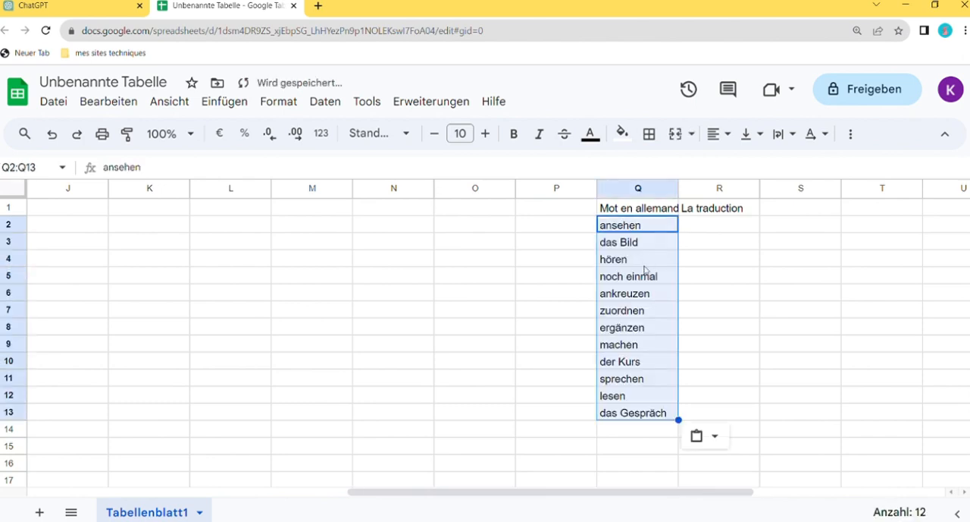
pyautogui.moveTo(617, 494); pyautogui.dragTo(524, 481)
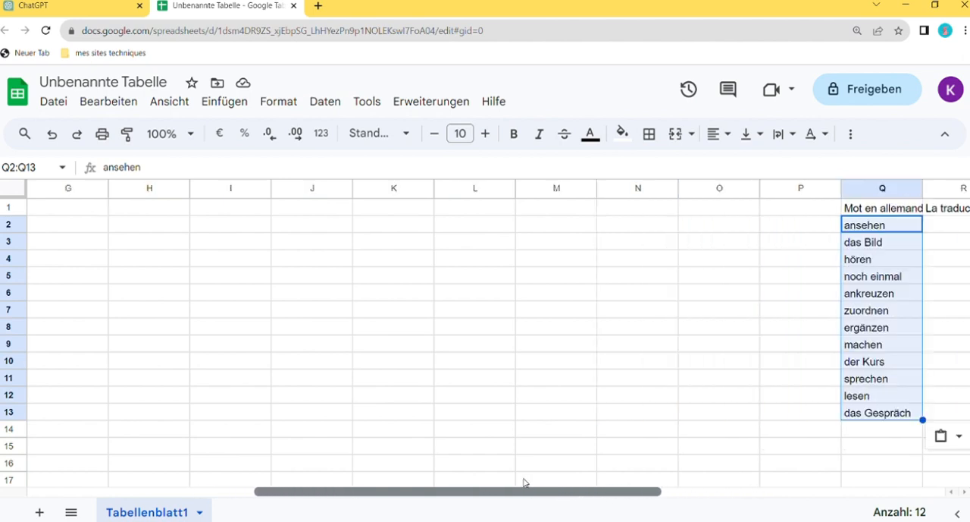
# Switch to ChatGPT, paste the German word list after the prepared French translation prompt, and send the message
pyautogui.click(76, 4)
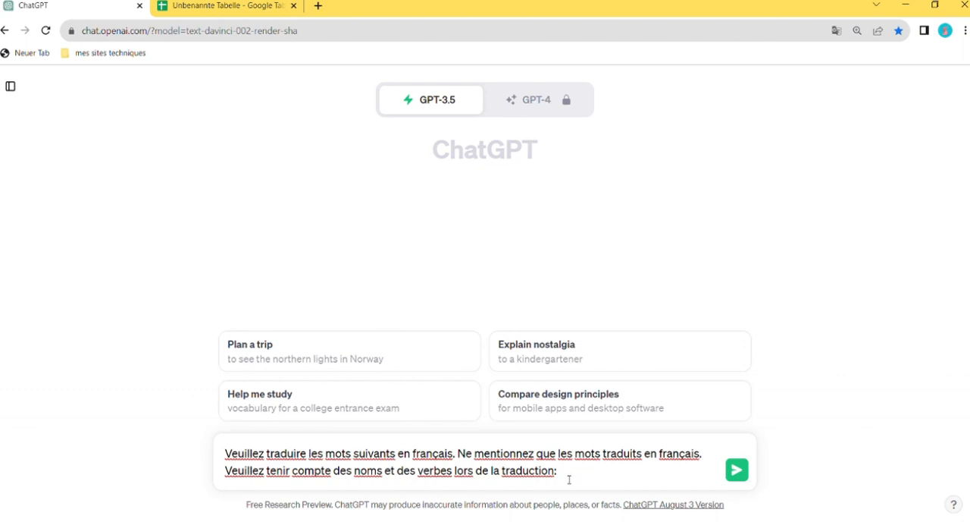
pyautogui.hotkey('ctrl', 'v')
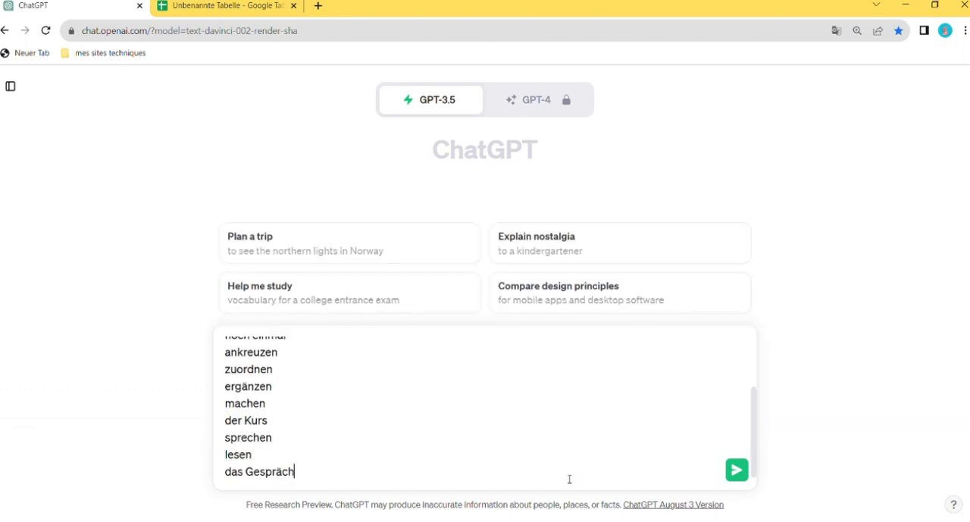
pyautogui.scroll(2, 323, 410)
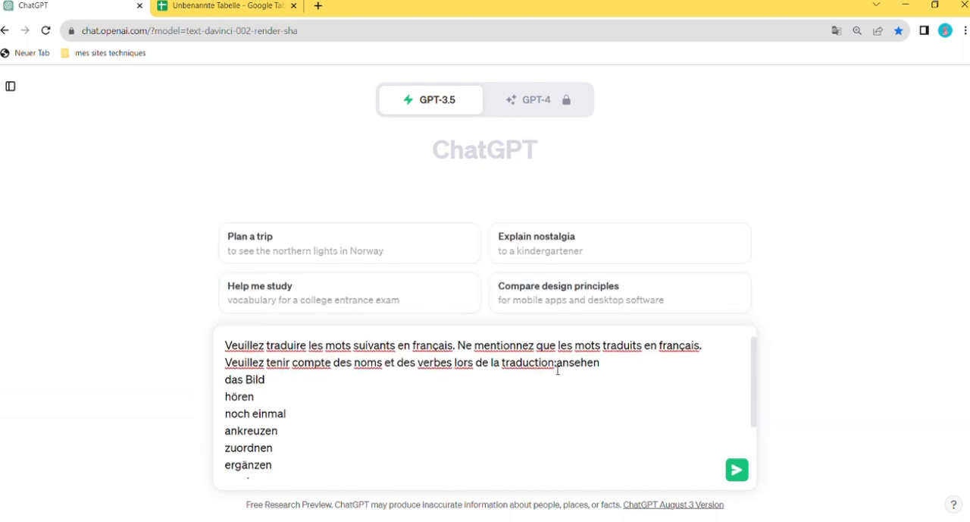
pyautogui.moveTo(561, 369); pyautogui.dragTo(559, 367)
pyautogui.scroll(-2, 384, 407)
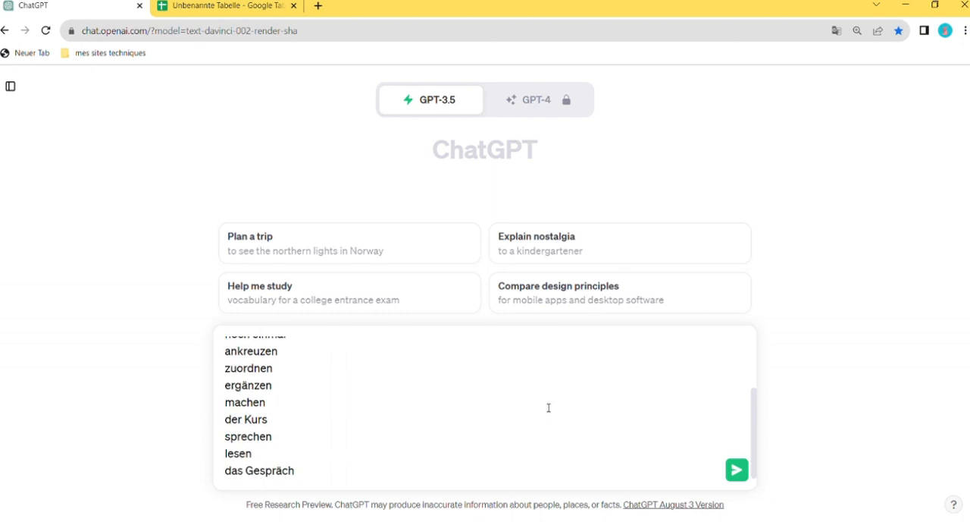
pyautogui.click(736, 470)
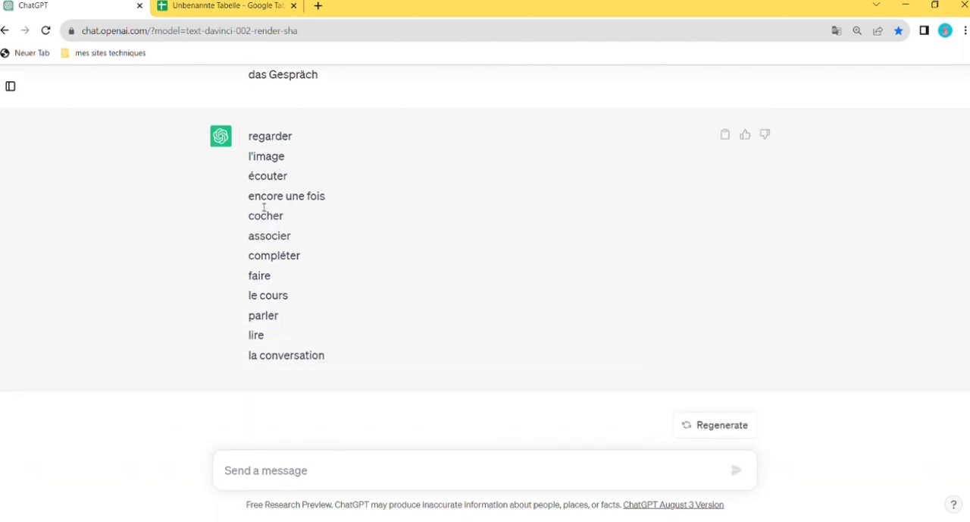
# Copy the French translations from ChatGPT's reply and paste them as values only into column R of the spreadsheet, starting at R2
pyautogui.moveTo(249, 143); pyautogui.dragTo(325, 368)
pyautogui.hotkey('ctrl', 'c')
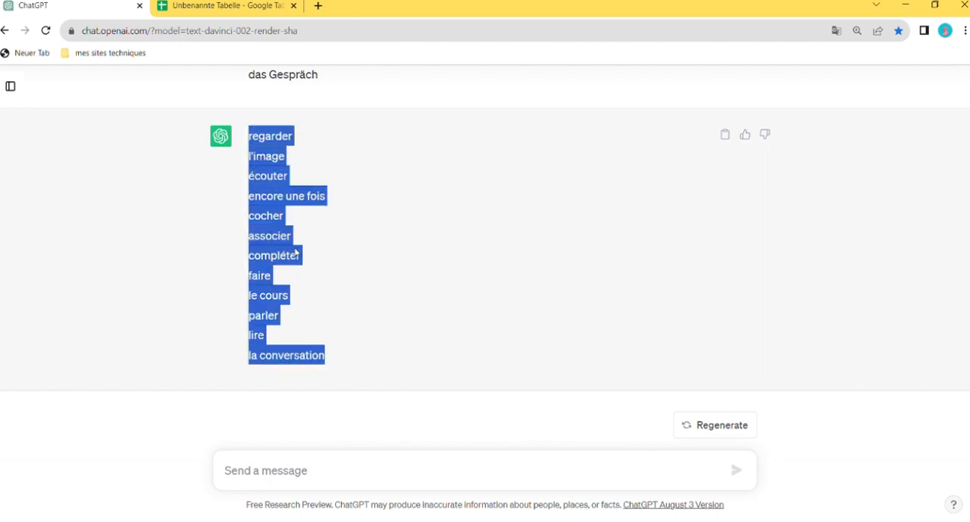
pyautogui.click(247, 8)
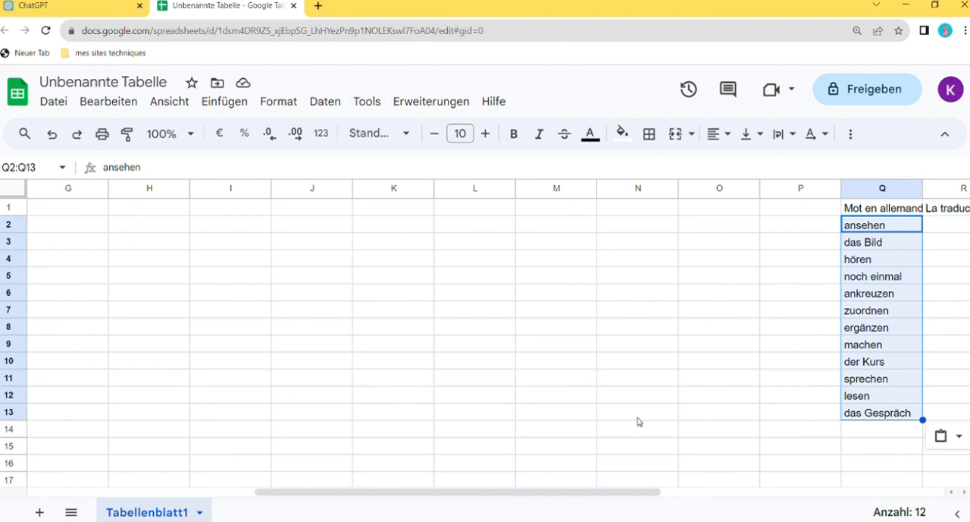
pyautogui.moveTo(584, 496); pyautogui.dragTo(687, 496)
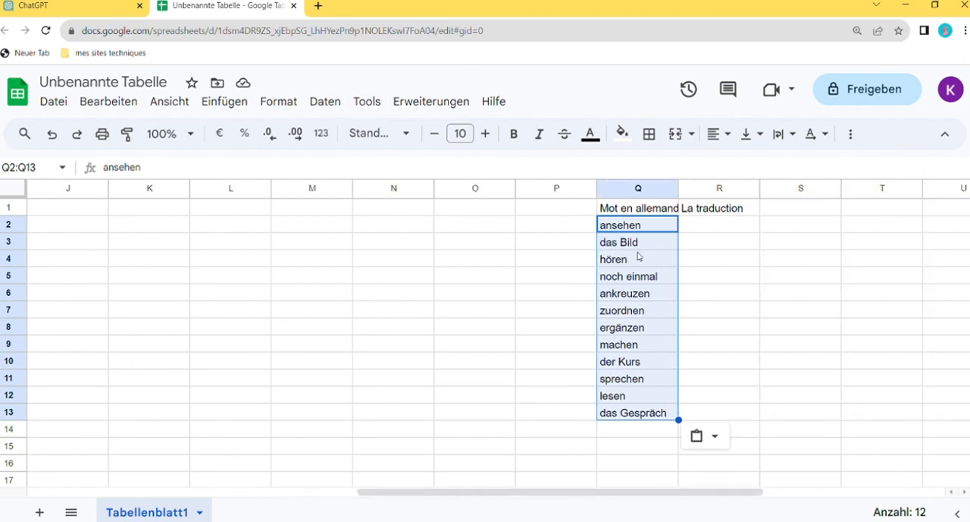
pyautogui.click(711, 225)
pyautogui.rightClick(711, 225)
pyautogui.moveTo(797, 226)
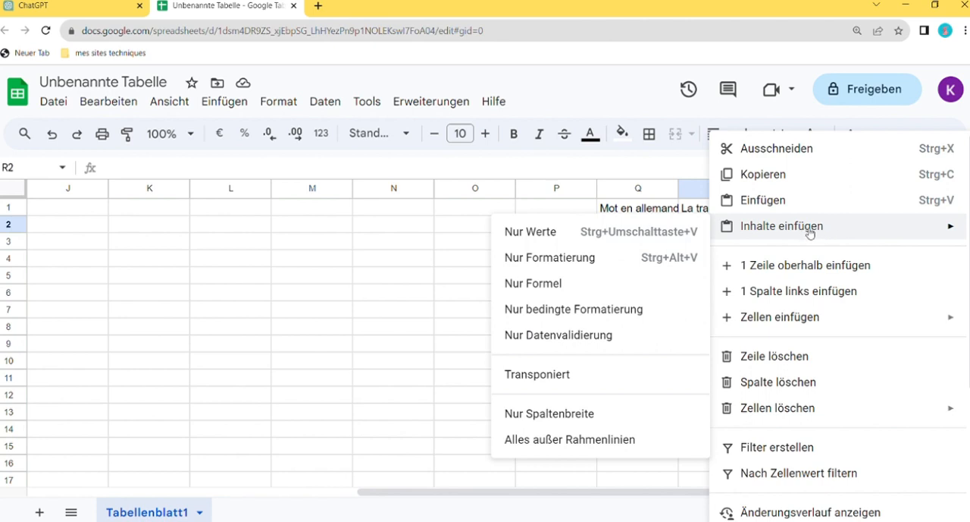
pyautogui.click(552, 231)
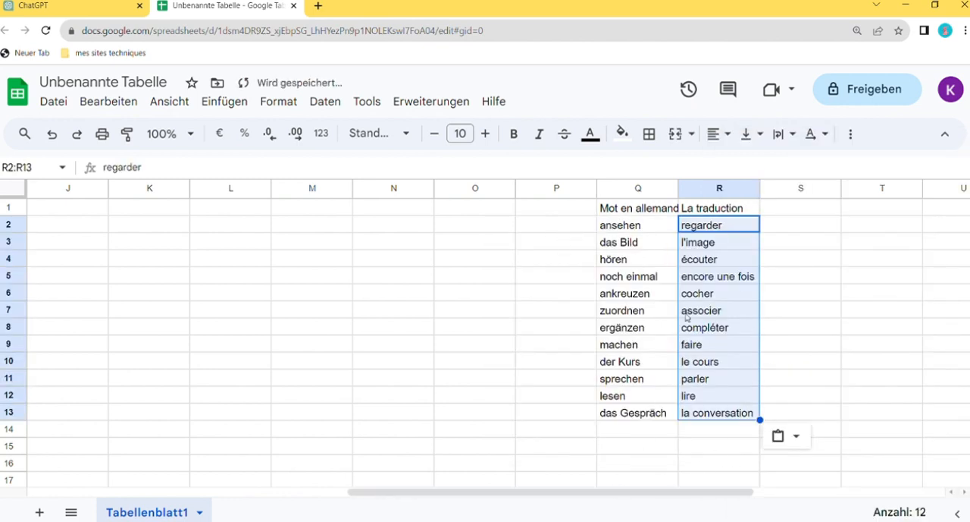
# Check each French translation in column R against its German word in column Q
pyautogui.click(814, 301)
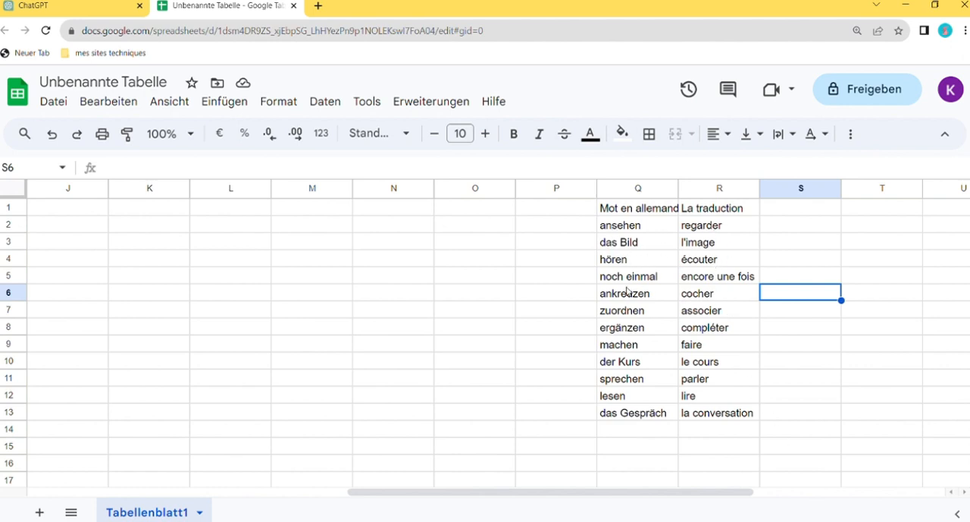
pyautogui.click(743, 282)
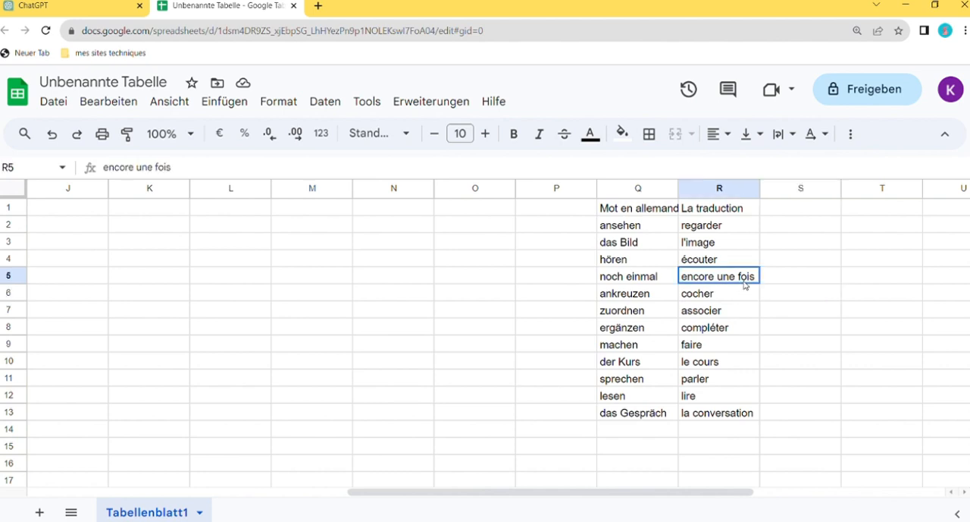
pyautogui.click(697, 297)
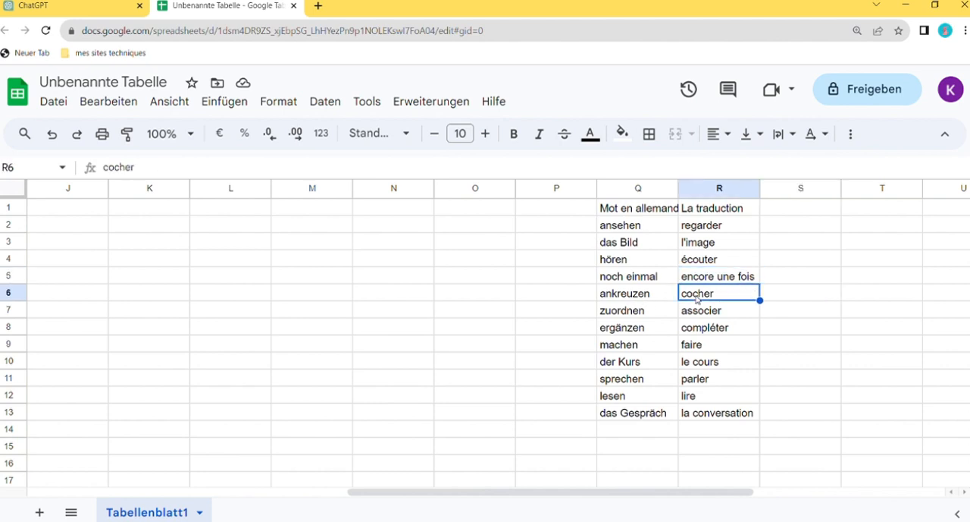
pyautogui.click(634, 314)
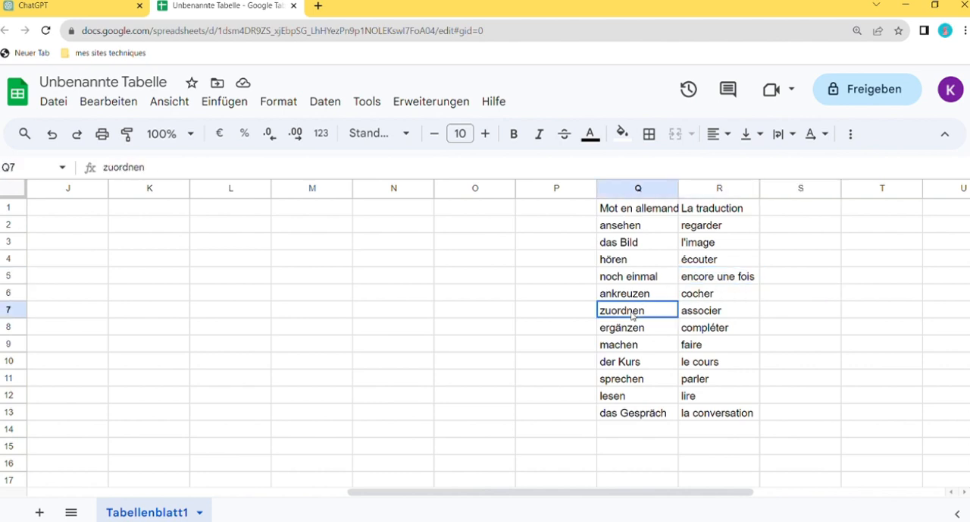
pyautogui.click(705, 316)
pyautogui.click(626, 332)
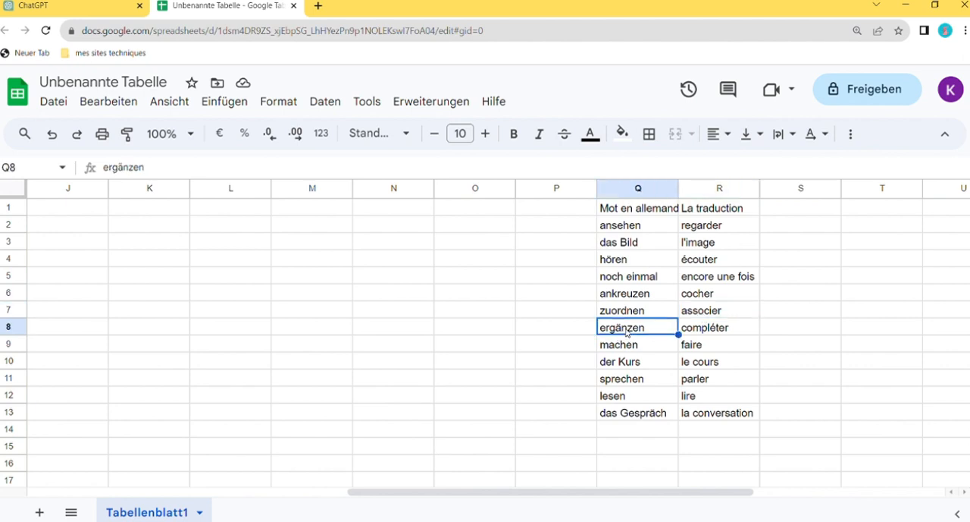
pyautogui.click(714, 332)
pyautogui.click(626, 348)
pyautogui.click(694, 348)
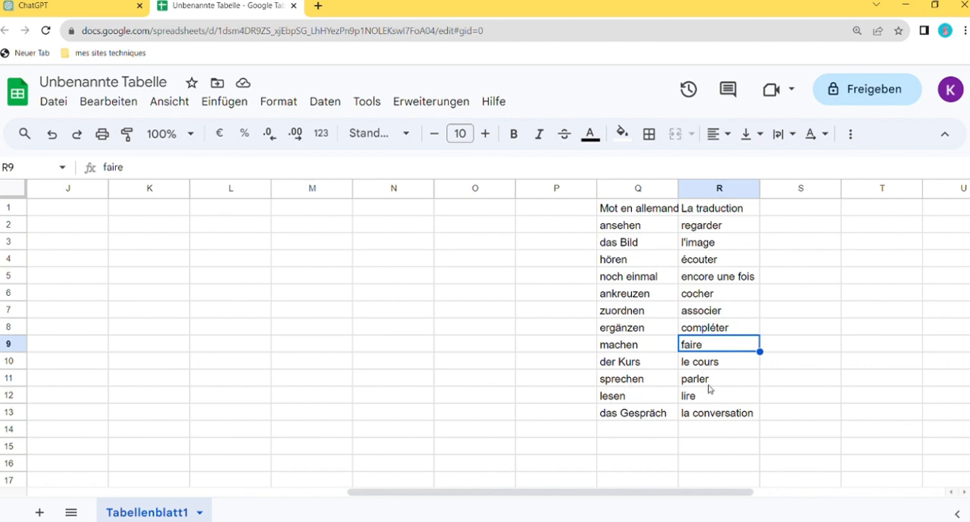
pyautogui.click(709, 385)
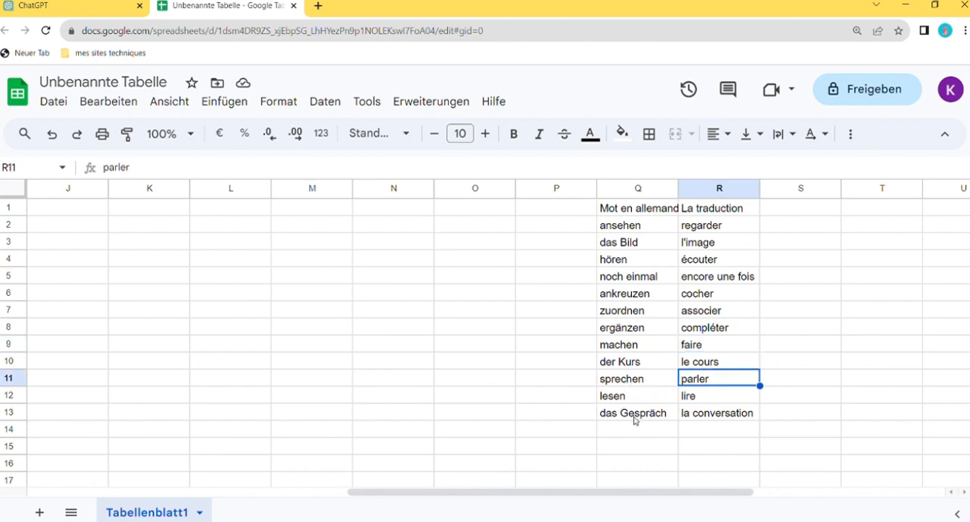
pyautogui.click(694, 418)
# Start a WENN formula in cell C2, beside the first answer cell of the Traduction column
pyautogui.moveTo(571, 497); pyautogui.dragTo(212, 502)
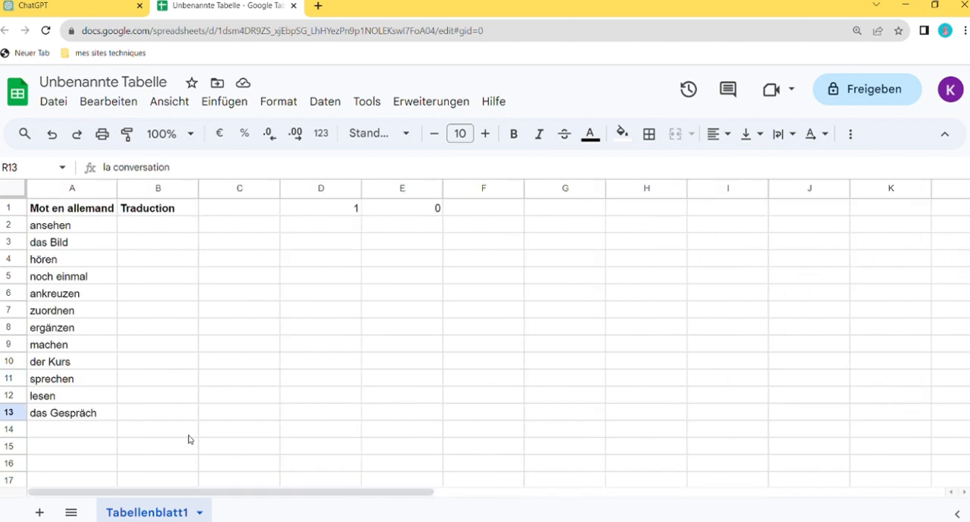
pyautogui.click(140, 226)
pyautogui.click(245, 229)
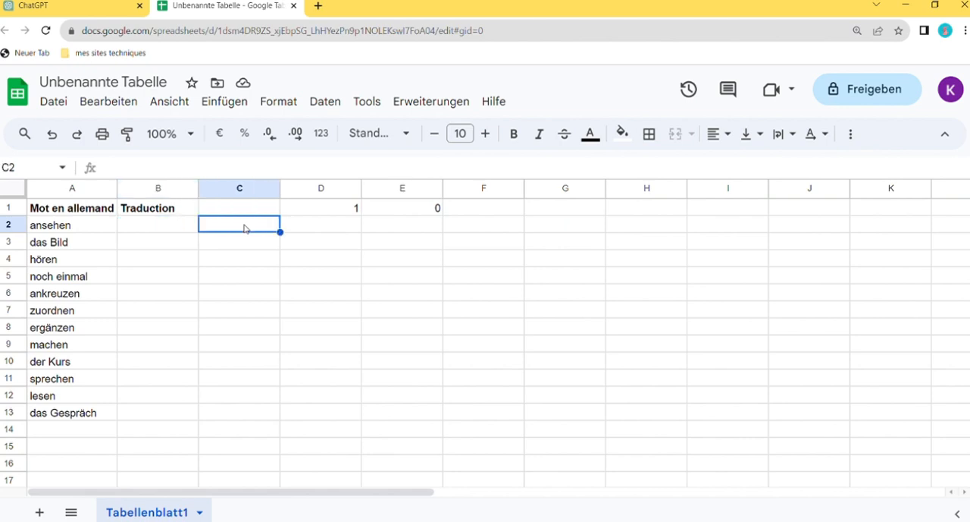
pyautogui.write('Wen')
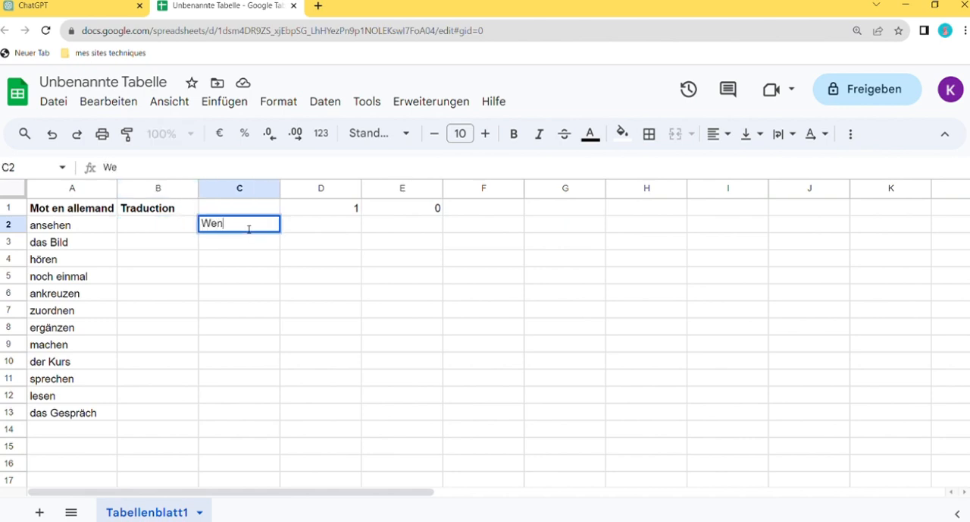
pyautogui.press('BackSpace')
pyautogui.press('BackSpace')
pyautogui.press('BackSpace')
pyautogui.write('=')
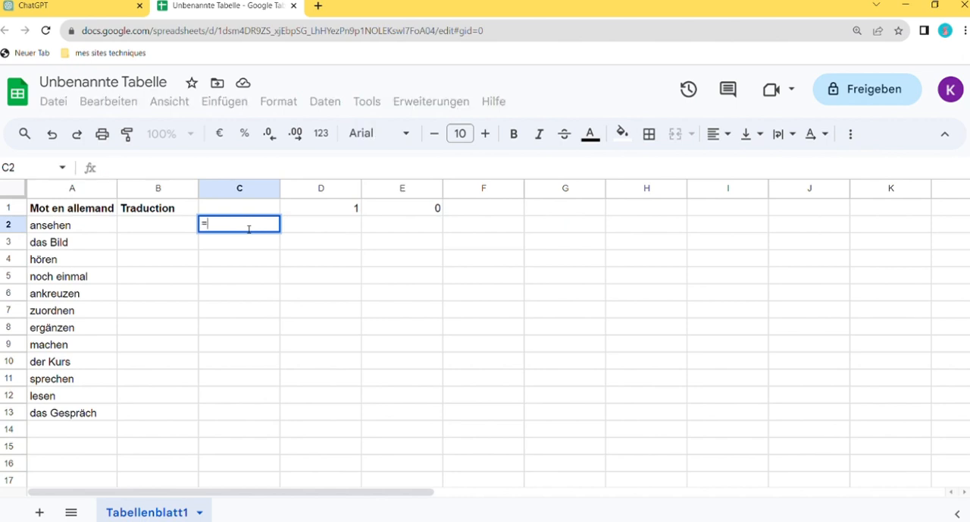
pyautogui.write('wenn')
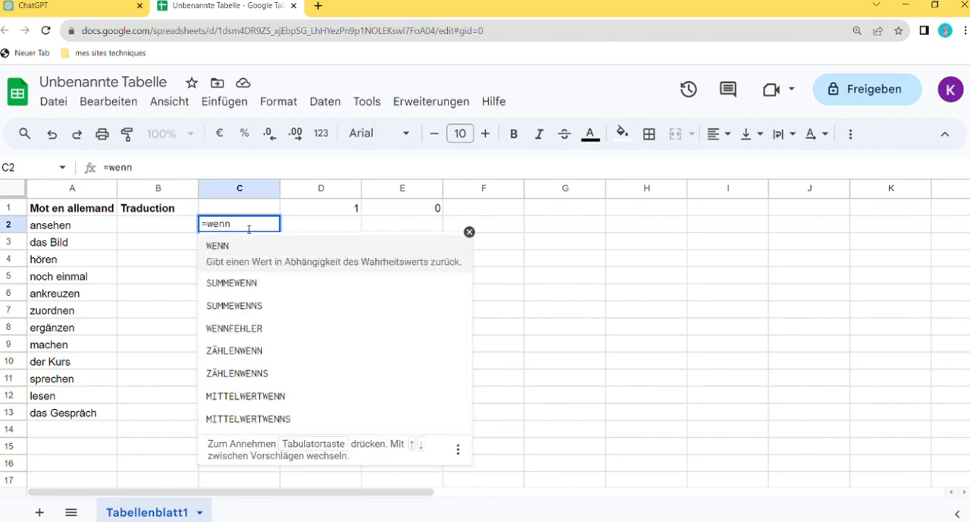
pyautogui.write('(')
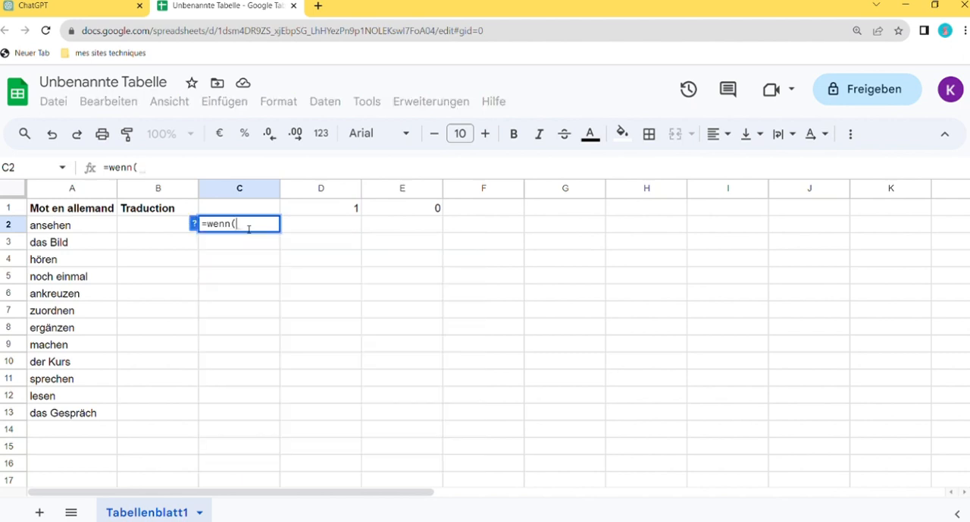
# Set the WENN condition in C2 to B2=R2, comparing the entered answer with the reference translation
pyautogui.click(157, 229)
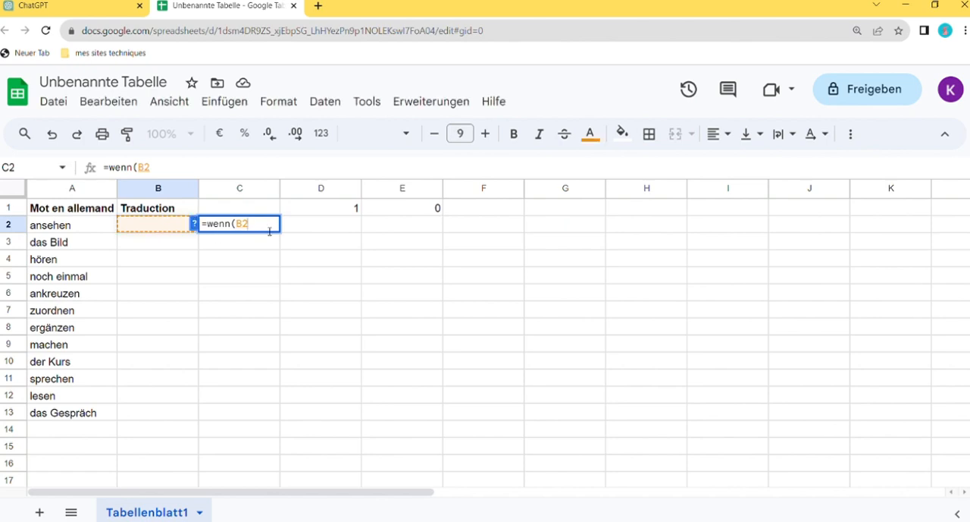
pyautogui.write('=')
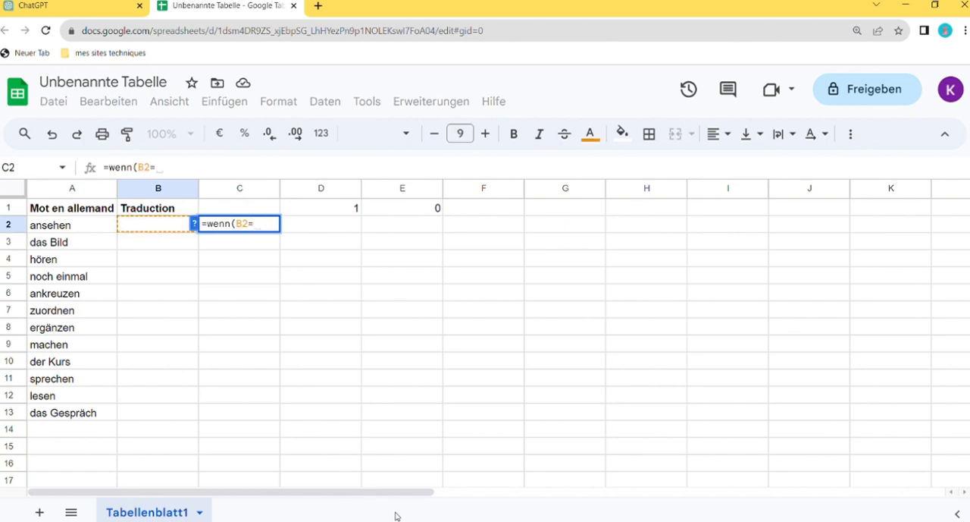
pyautogui.moveTo(401, 493); pyautogui.dragTo(735, 473)
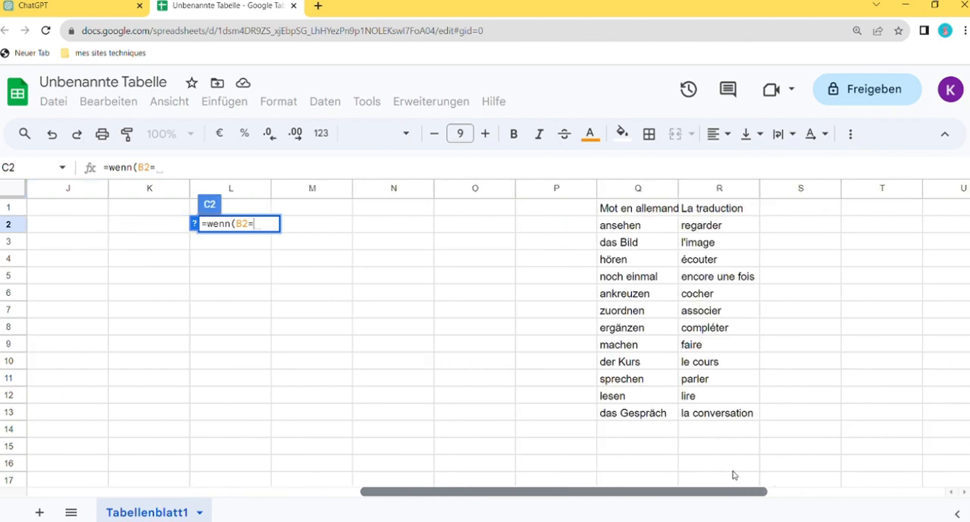
pyautogui.click(711, 228)
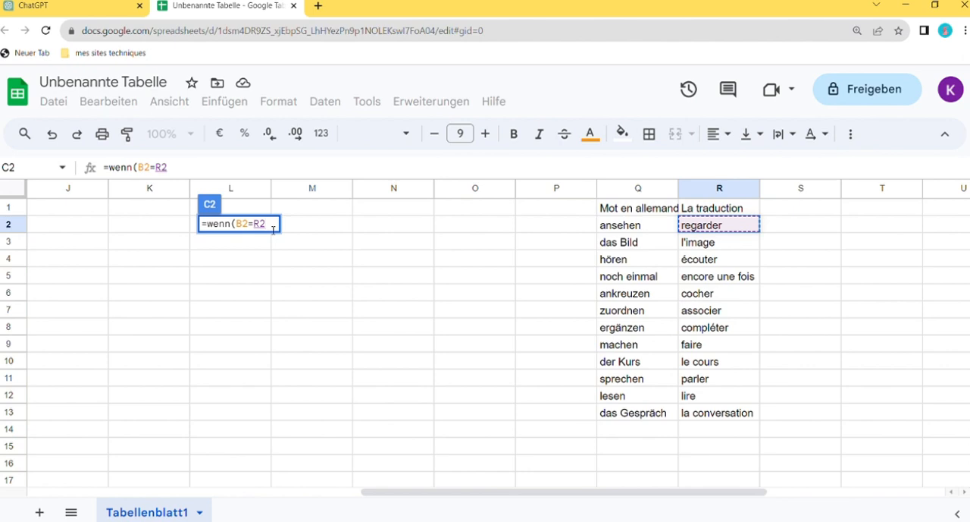
pyautogui.write(';')
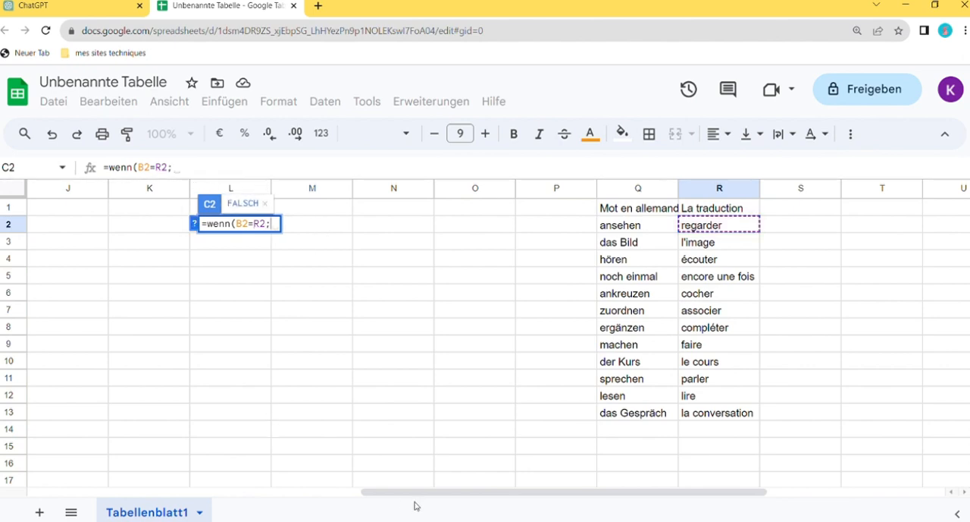
# Add D1 as the formula's value if true and E1 as its value if false
pyautogui.moveTo(406, 492); pyautogui.dragTo(76, 493)
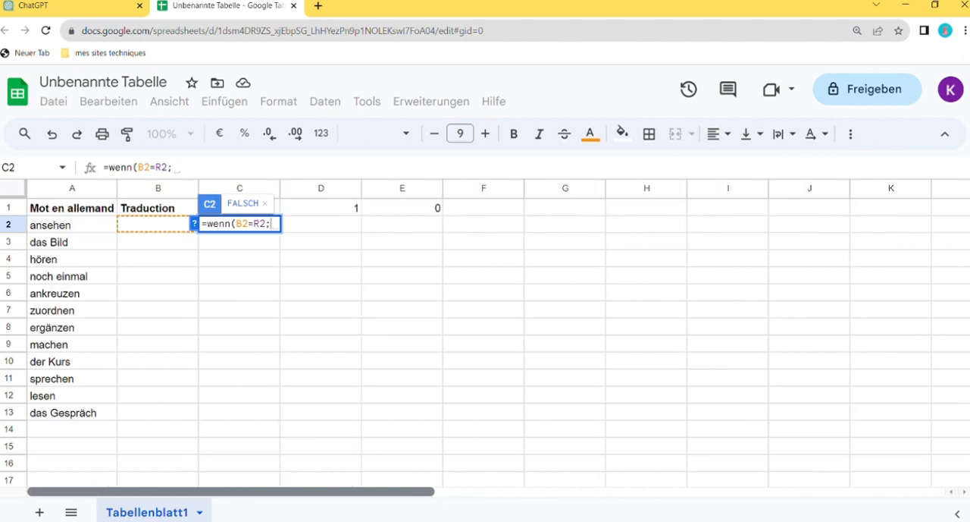
pyautogui.click(340, 214)
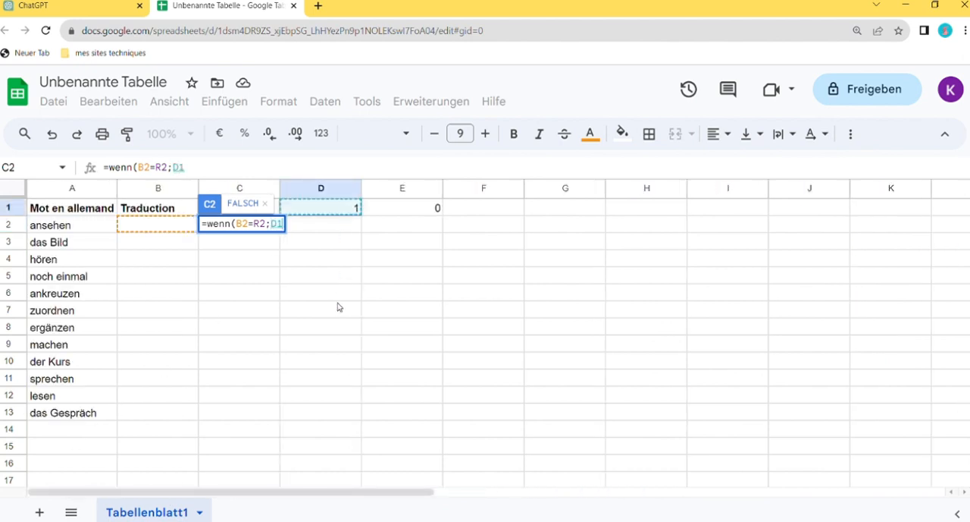
pyautogui.write(';')
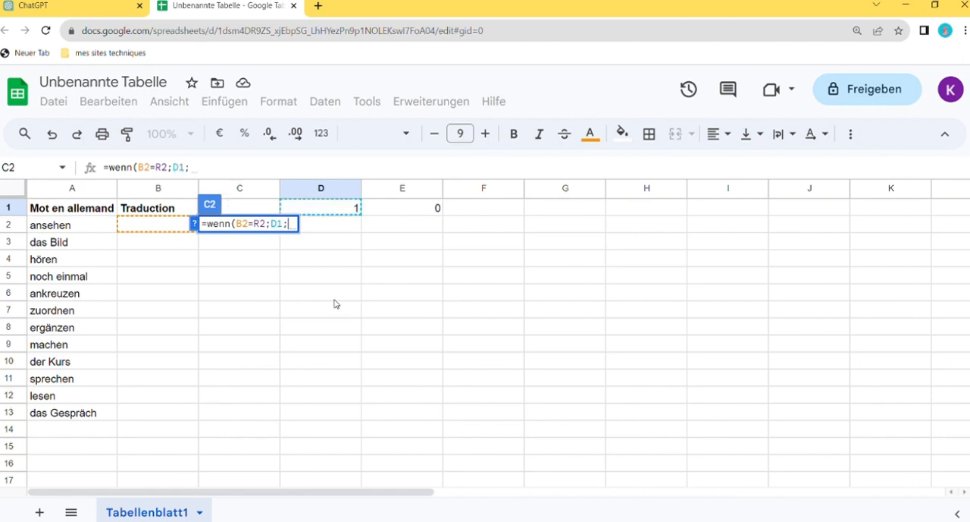
pyautogui.click(422, 210)
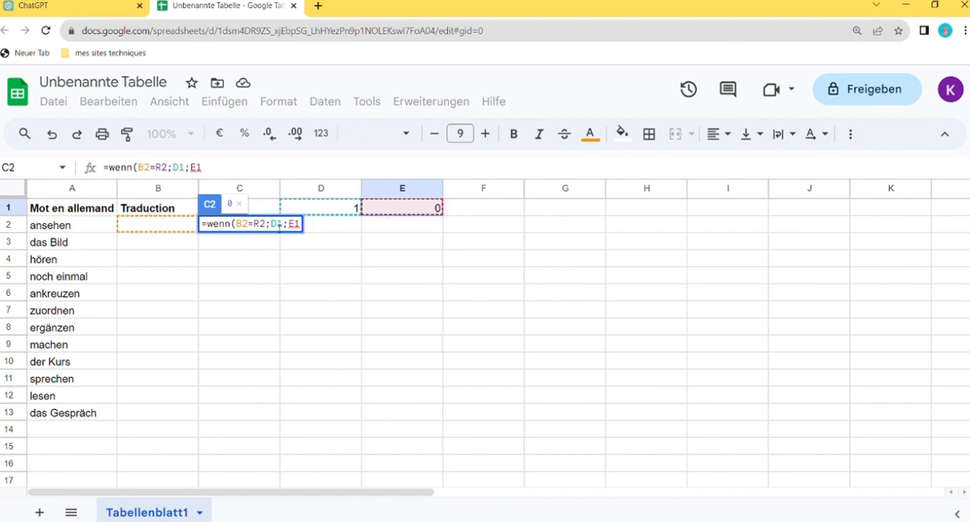
# Make the D1 and E1 references absolute and complete the C2 formula as =WENN(B2=R2;$D$1;$E$1)
pyautogui.click(278, 225)
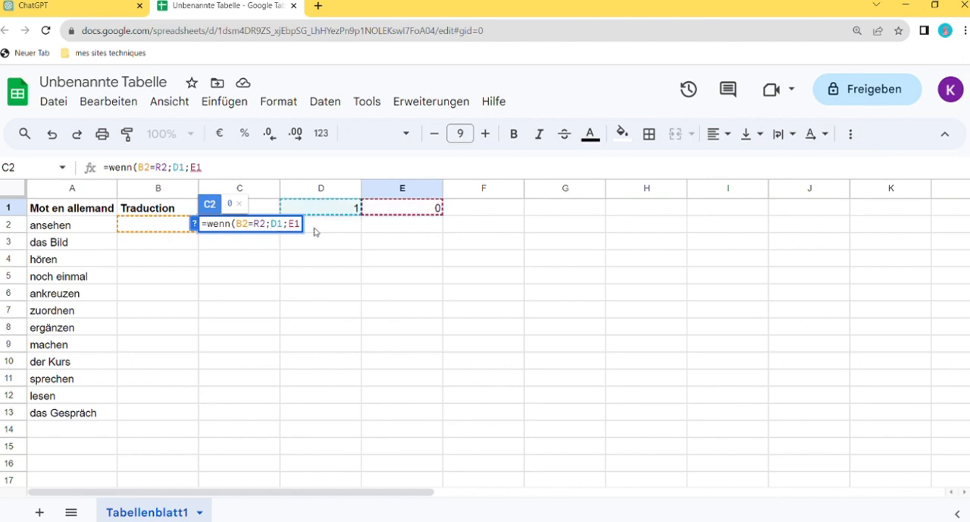
pyautogui.write('$')
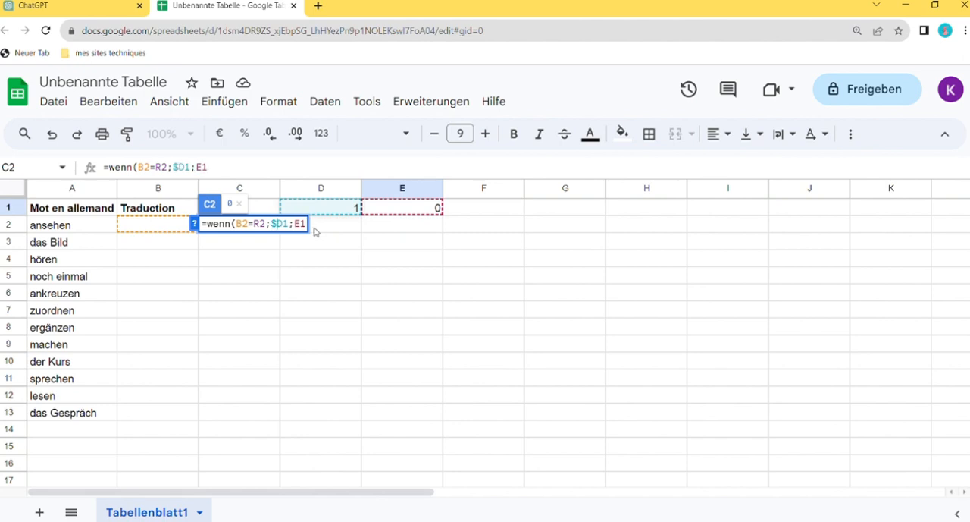
pyautogui.press('Right')
pyautogui.write('$')
pyautogui.click(304, 224)
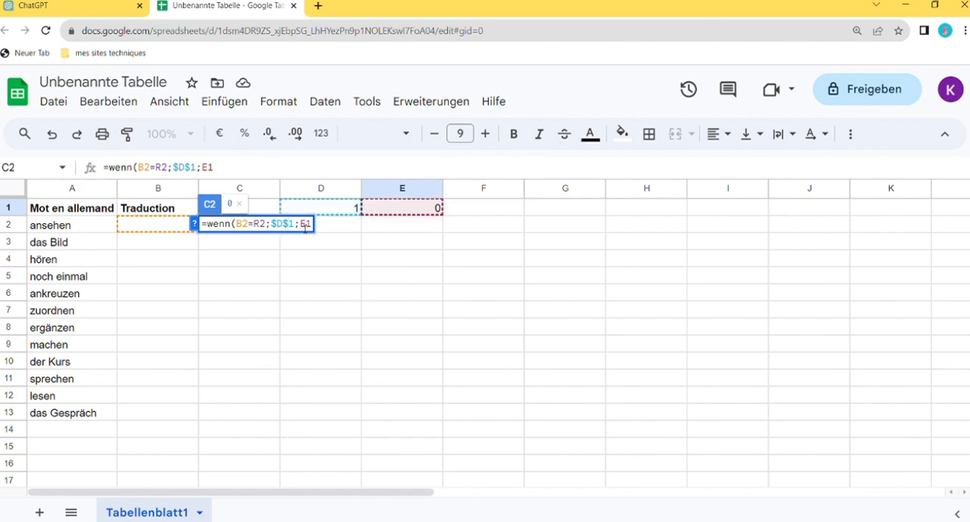
pyautogui.write('$')
pyautogui.click(312, 225)
pyautogui.write('$1')
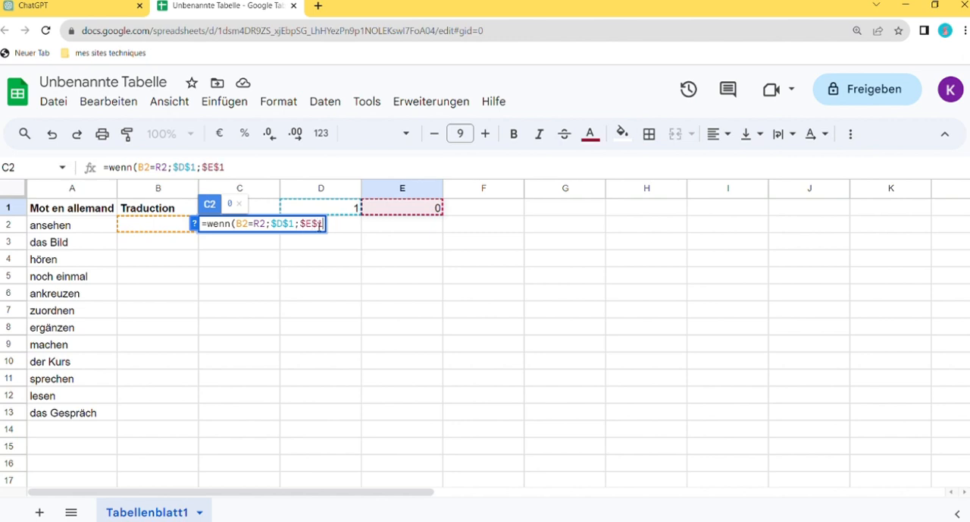
pyautogui.write(')')
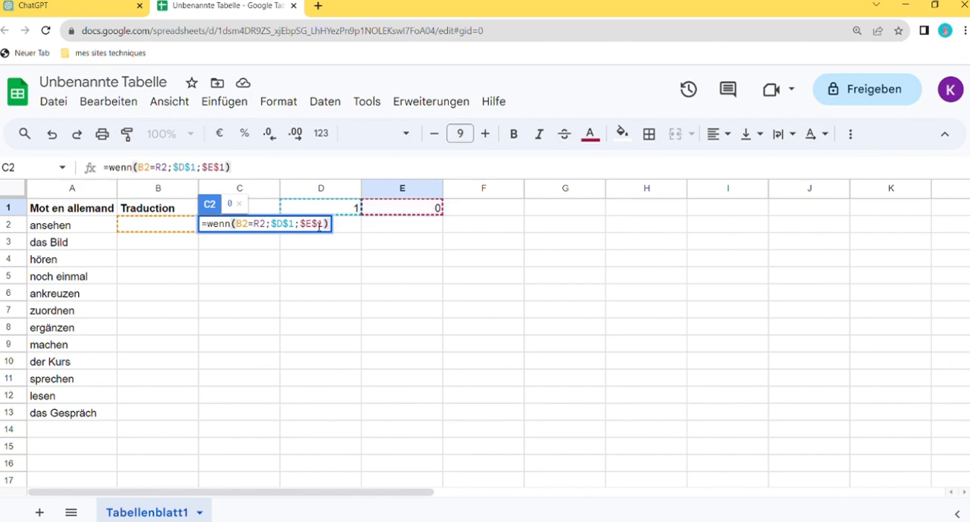
pyautogui.press('Return')
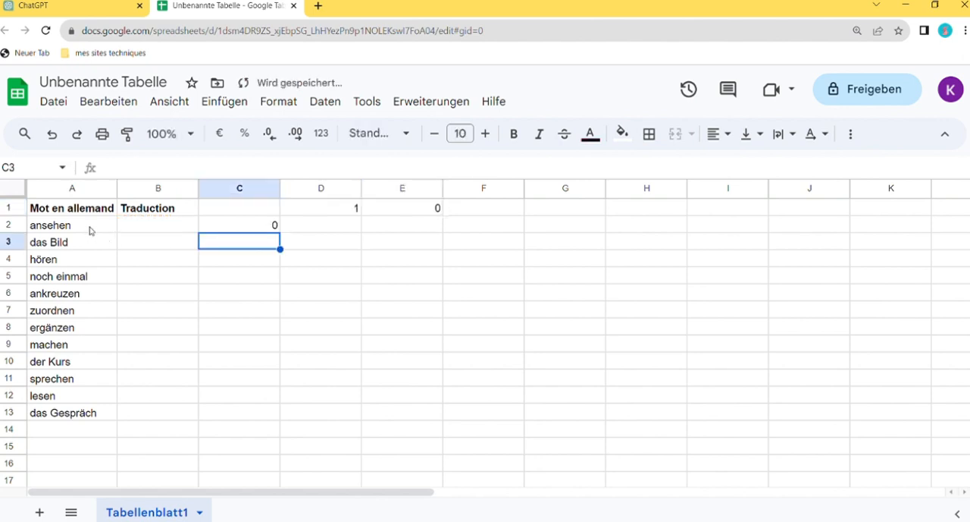
pyautogui.click(91, 230)
pyautogui.click(171, 229)
pyautogui.click(254, 226)
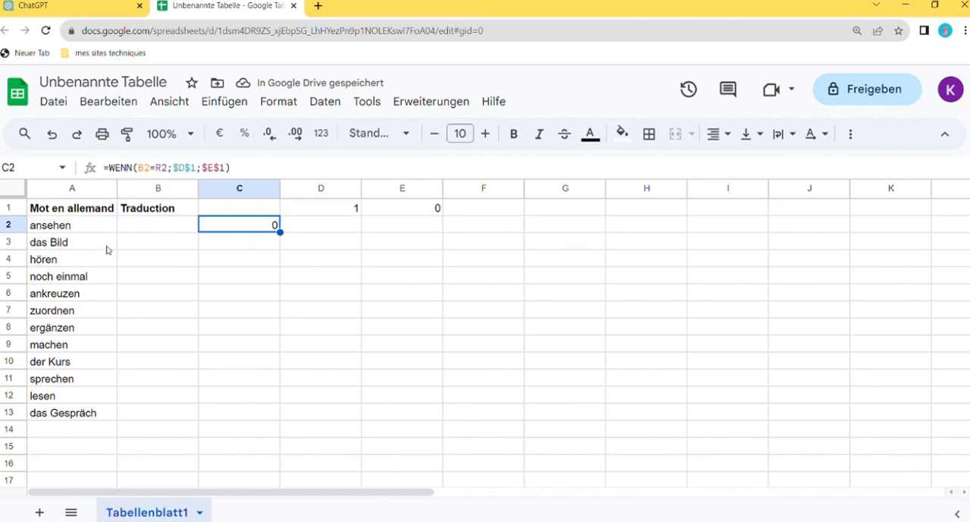
pyautogui.click(138, 231)
pyautogui.click(247, 230)
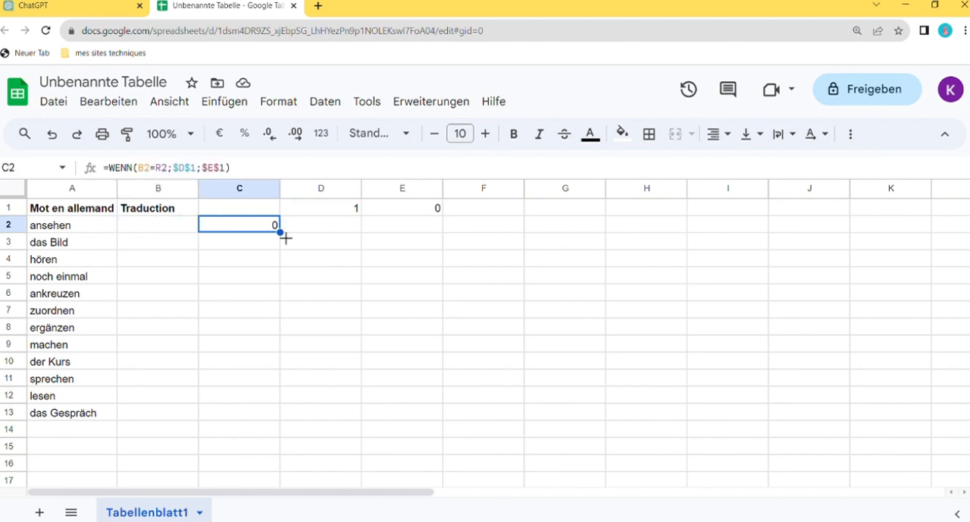
# Copy the WENN formula from C2 down through C13, covering every German word in the list
pyautogui.moveTo(288, 239); pyautogui.dragTo(282, 415)
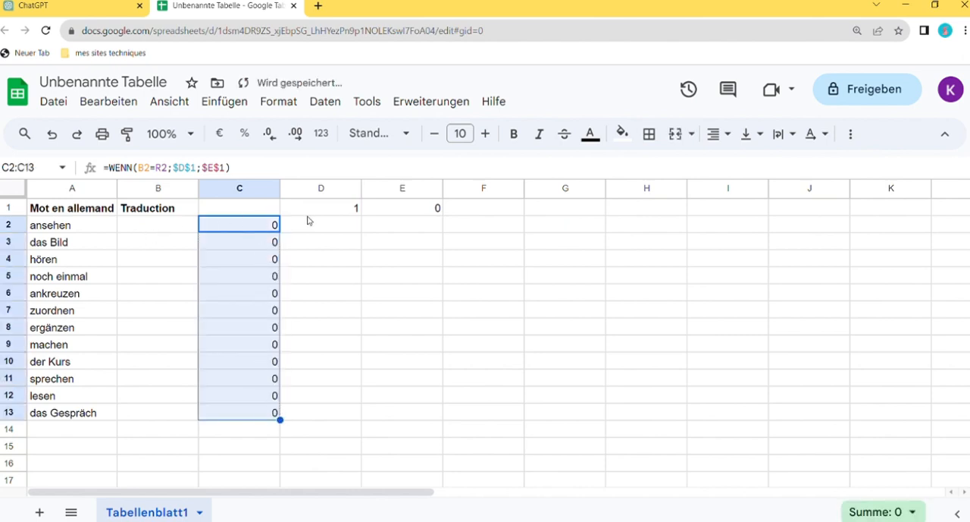
pyautogui.click(184, 260)
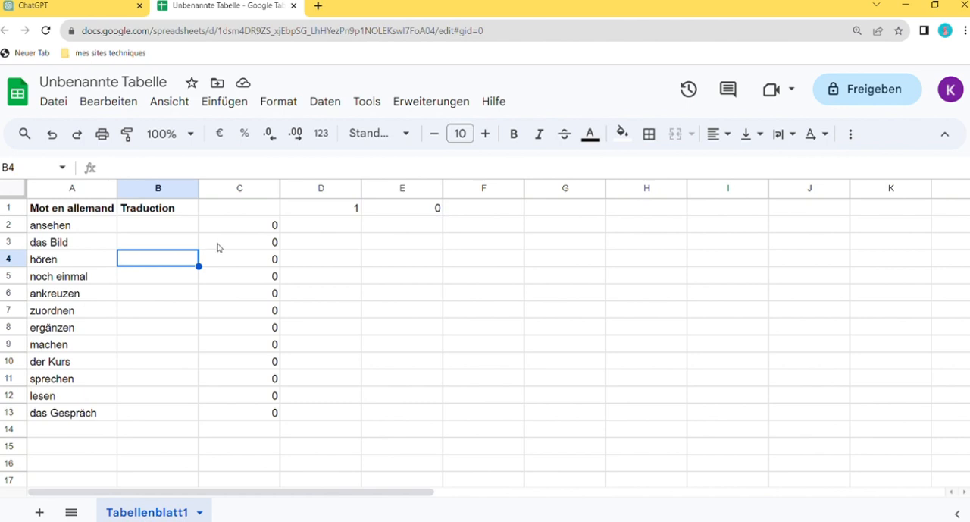
pyautogui.click(158, 226)
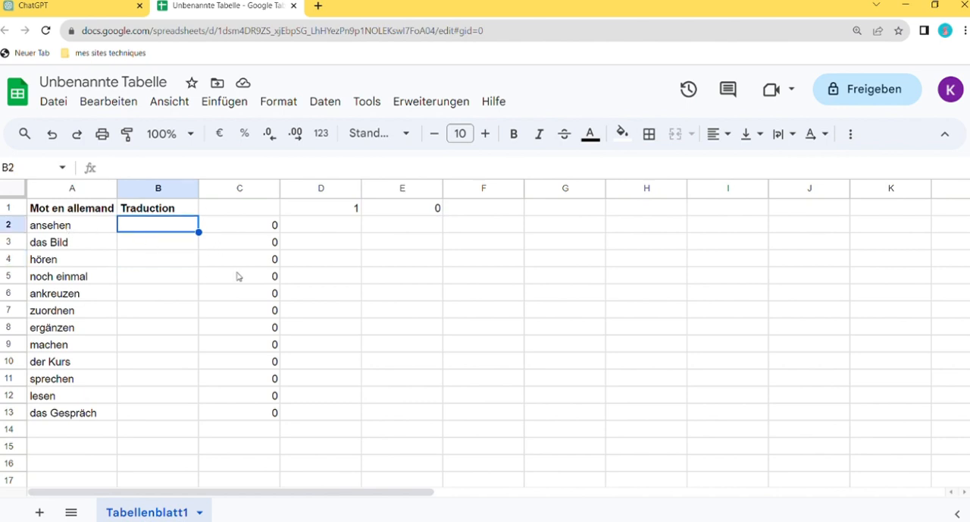
# Check the reference translations in column R and enter regarder as the answer for ansehen in B2
pyautogui.moveTo(368, 493); pyautogui.dragTo(724, 488)
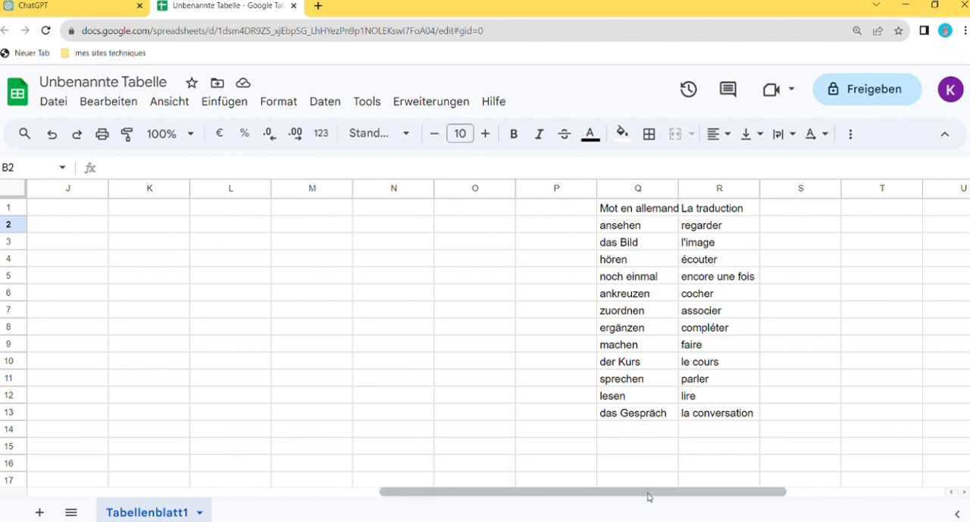
pyautogui.moveTo(650, 496); pyautogui.dragTo(298, 496)
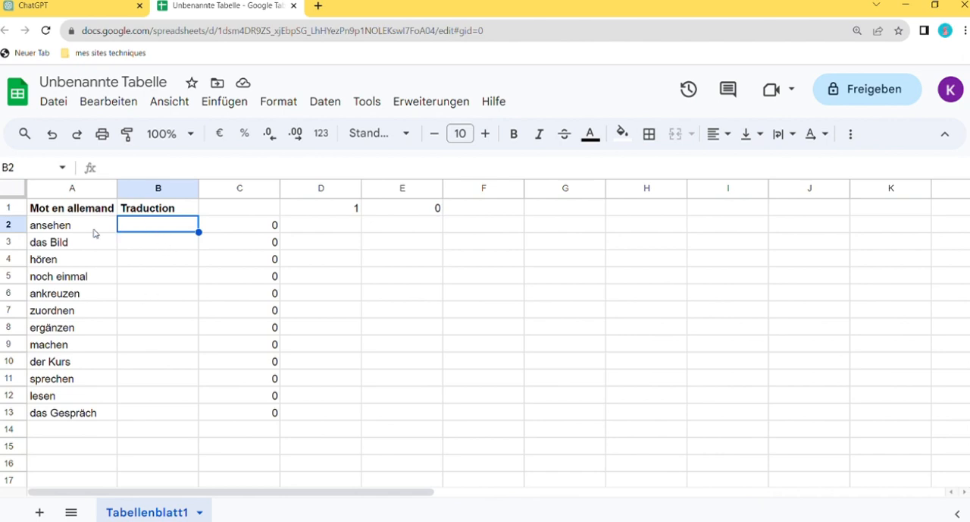
pyautogui.click(70, 227)
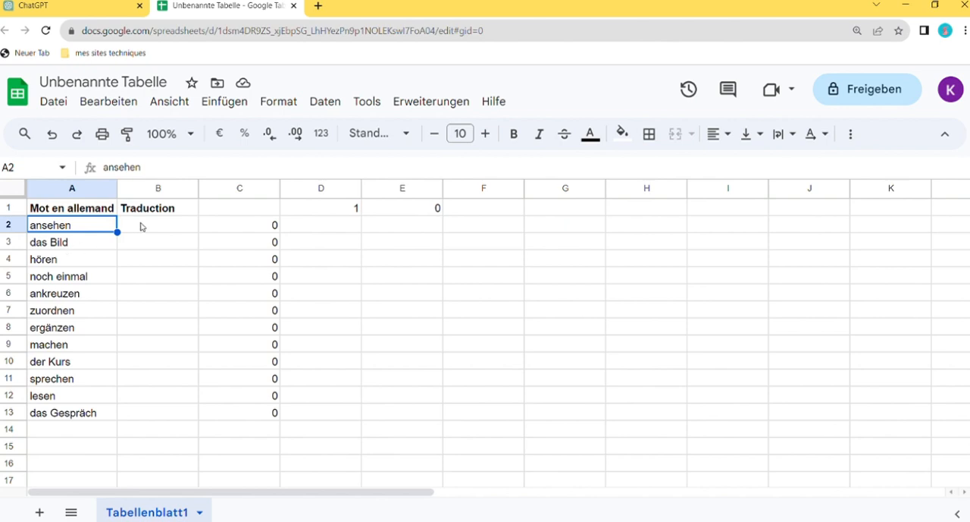
pyautogui.click(141, 226)
pyautogui.write('re')
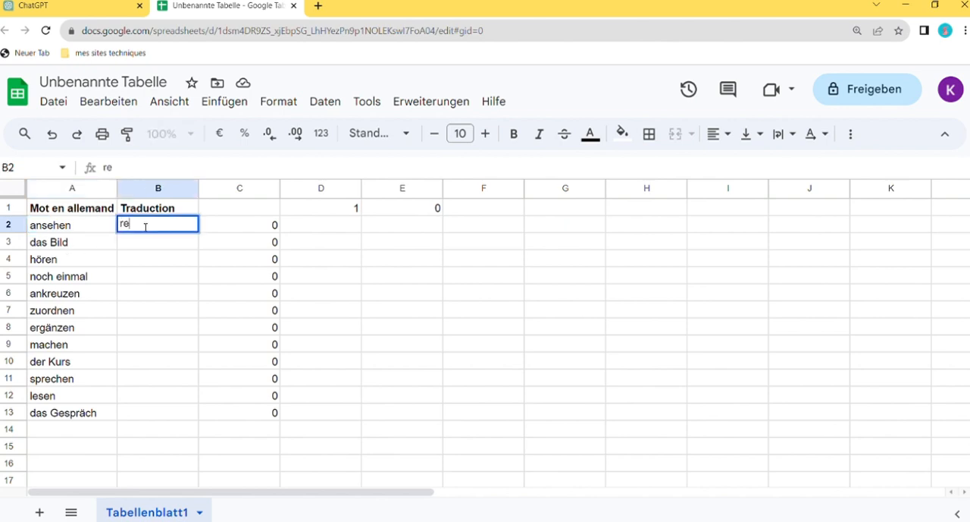
pyautogui.write('garder')
pyautogui.press('Return')
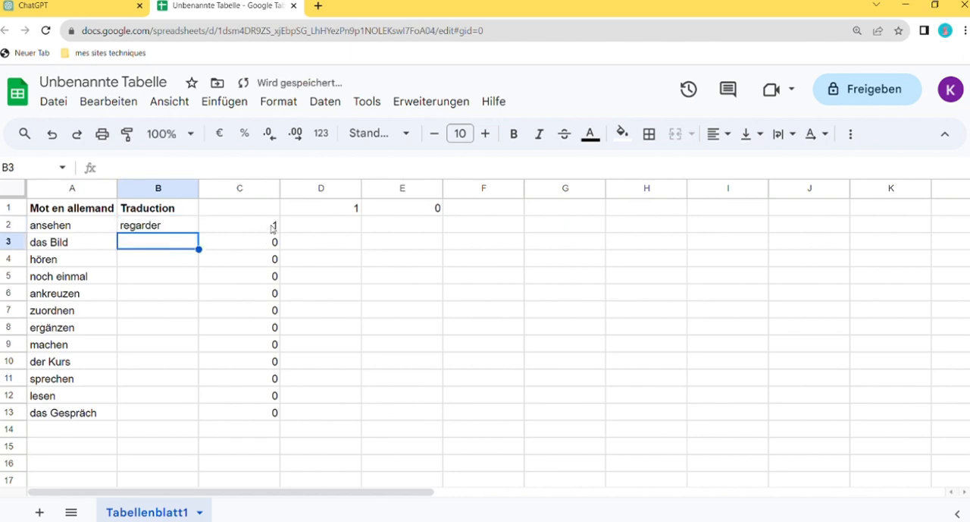
# Enter l'image as the answer for das Bild in B3
pyautogui.click(271, 228)
pyautogui.click(157, 239)
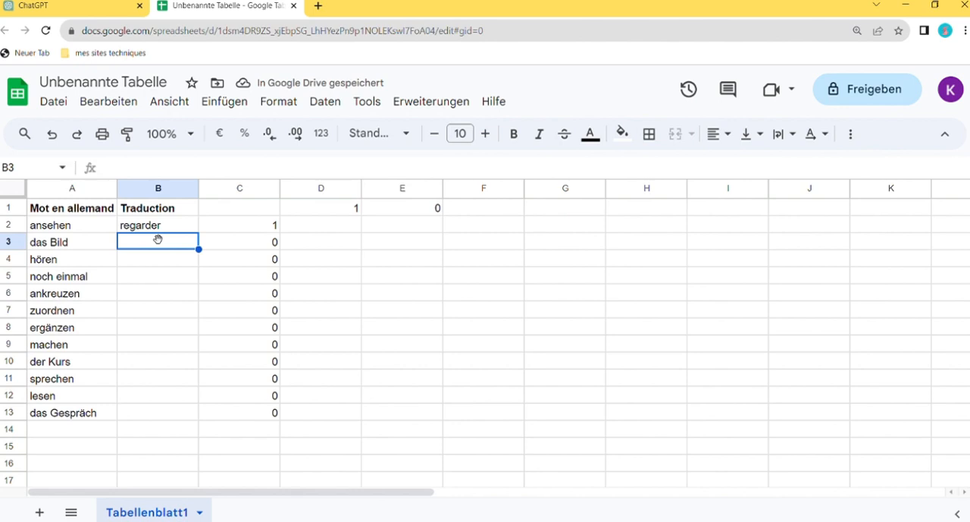
pyautogui.write('l')
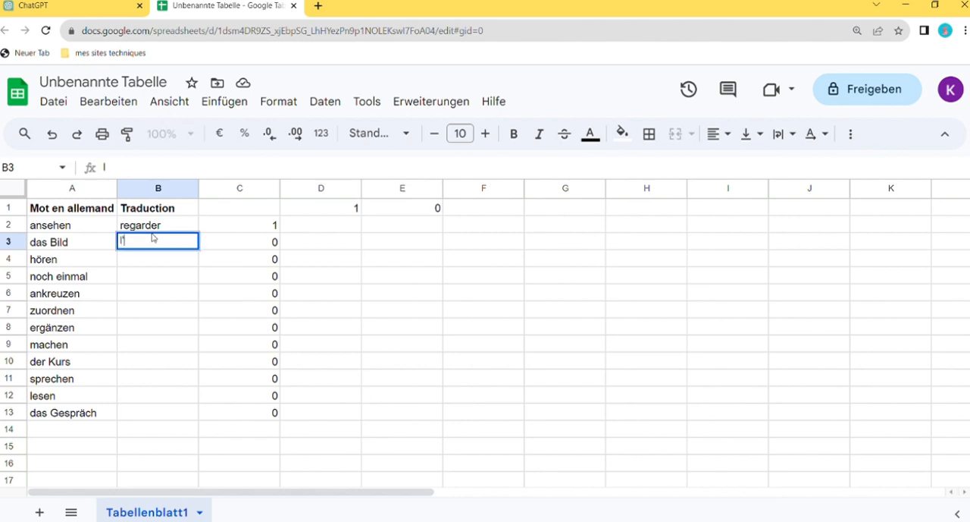
pyautogui.write("'image")
pyautogui.press('Return')
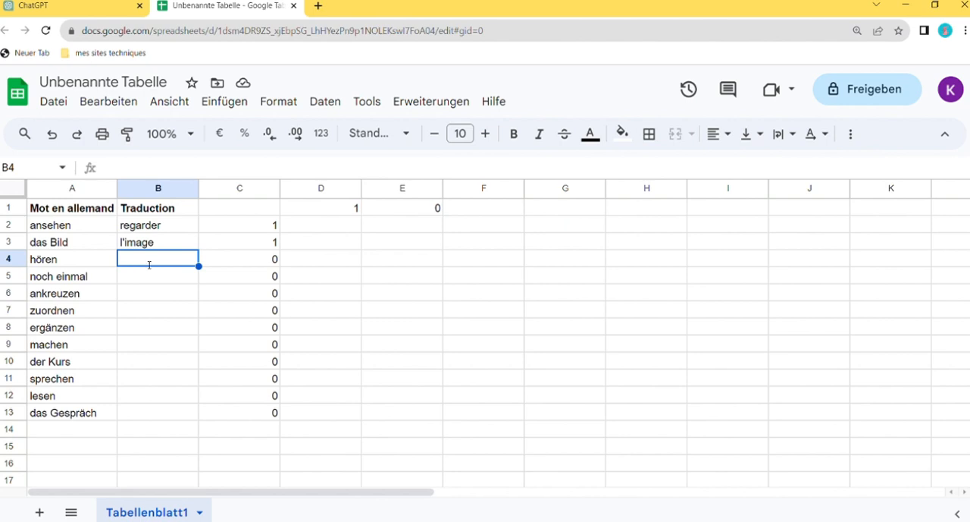
# Test the answer lire for hören in B4 and replace it with écouter
pyautogui.write('lire')
pyautogui.press('Return')
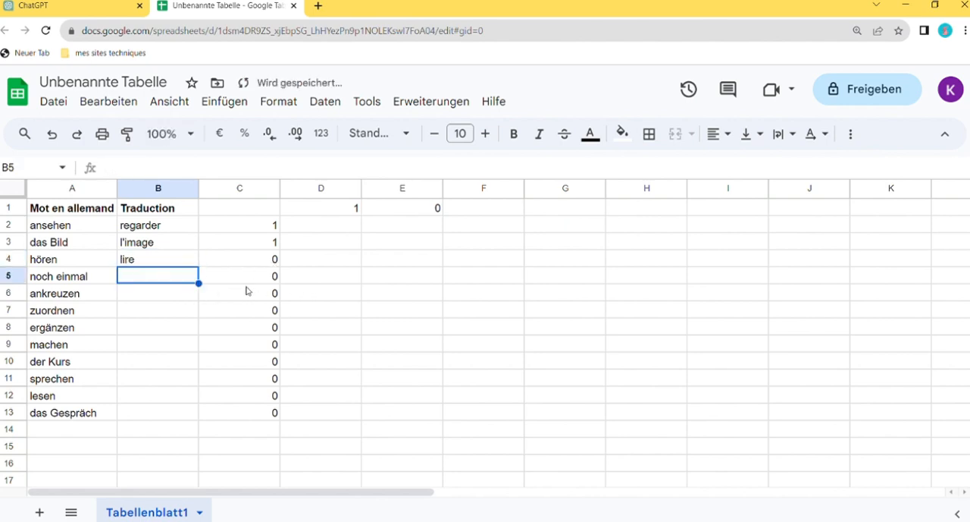
pyautogui.click(141, 262)
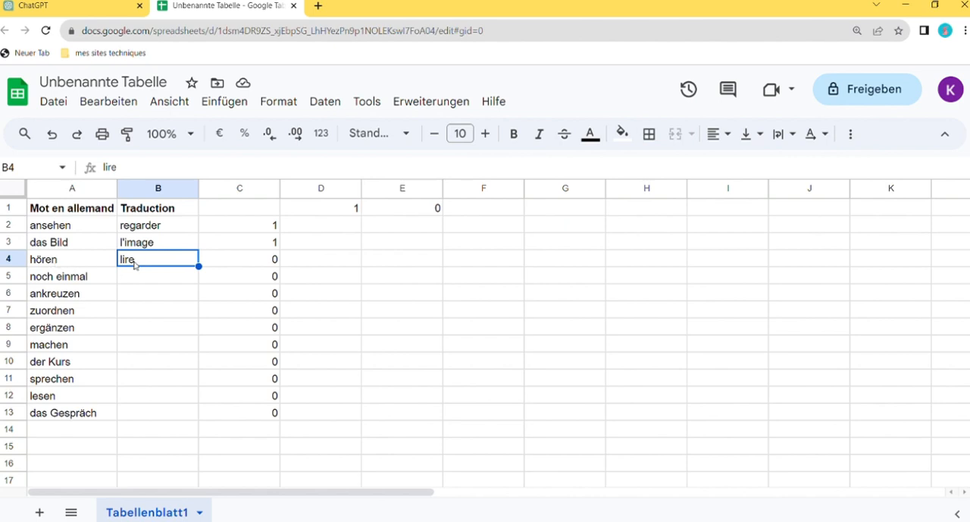
pyautogui.write('e')
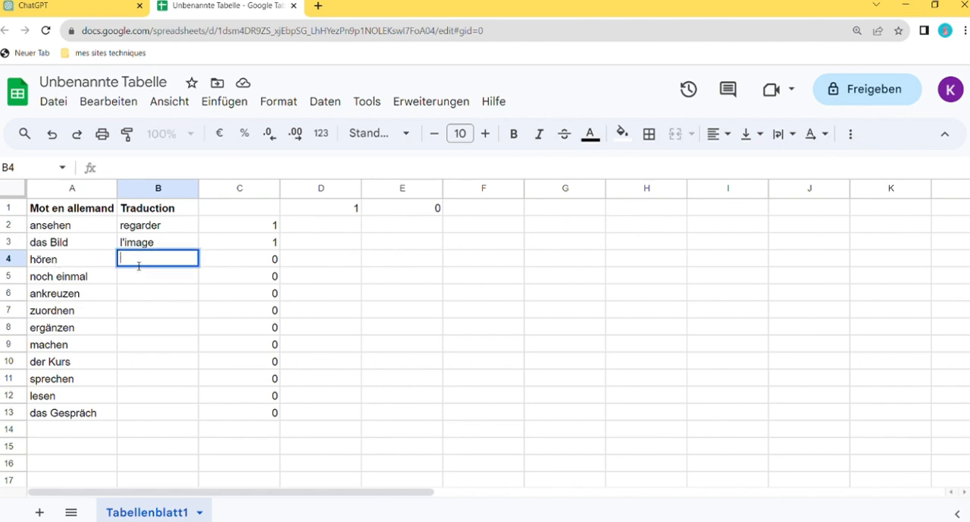
pyautogui.write('écouter')
pyautogui.press('Return')
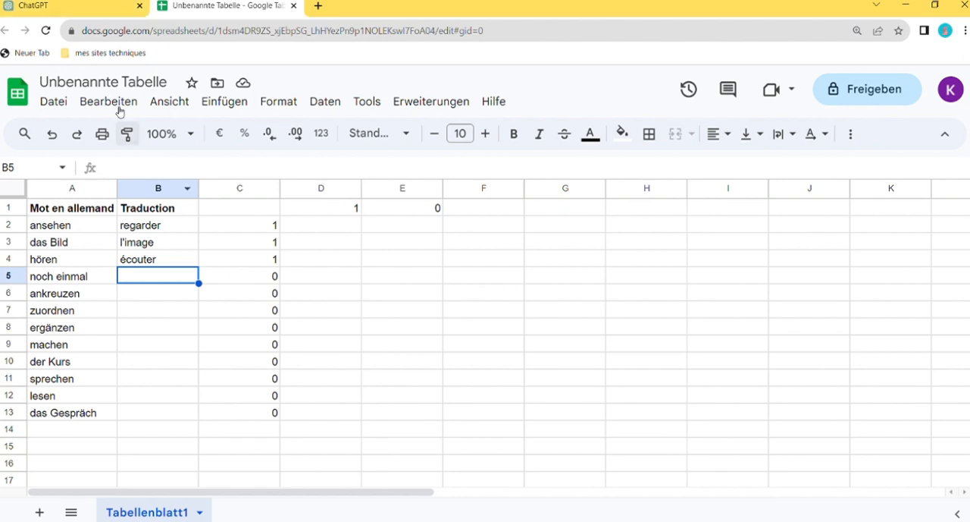
# Switch to ChatGPT to review its French translation list, and return to Google Sheets to look over the vocabulary rows
pyautogui.click(61, 4)
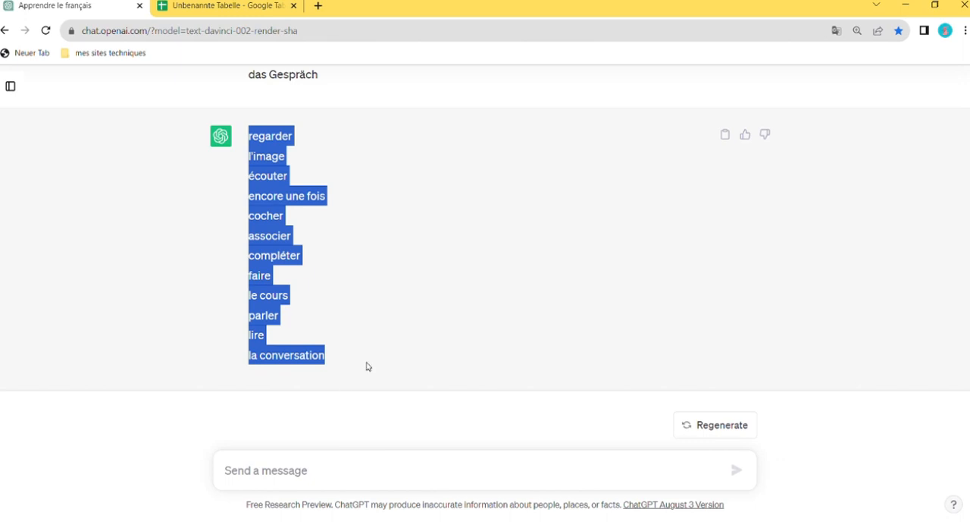
pyautogui.click(379, 317)
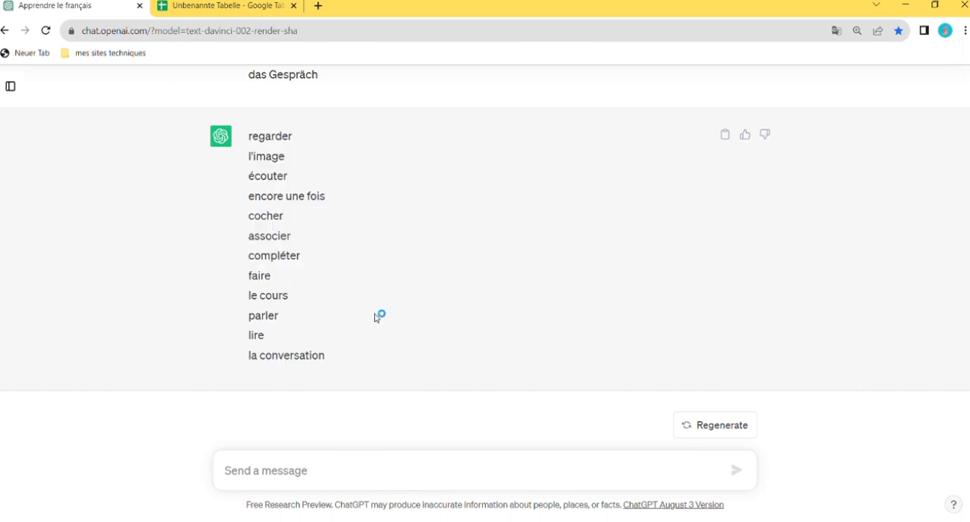
pyautogui.click(226, 8)
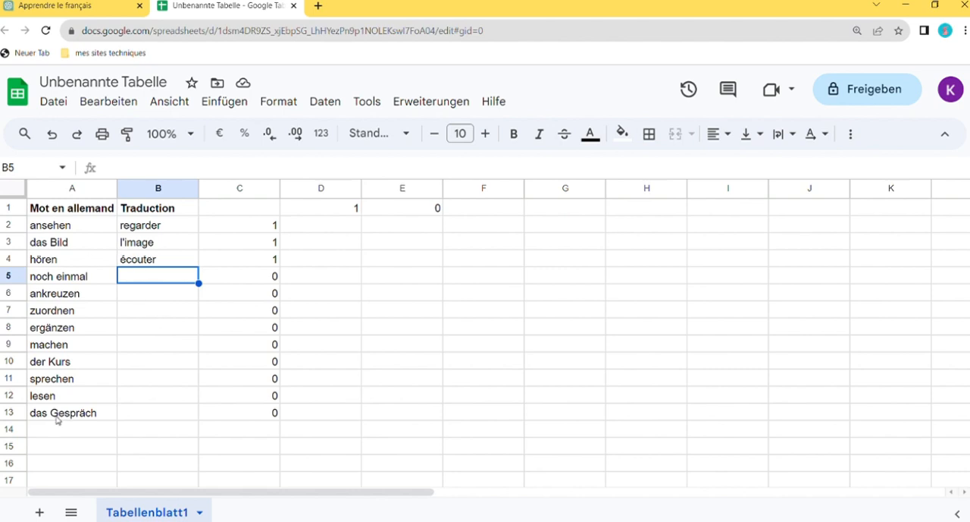
pyautogui.scroll(-1, 69, 220)
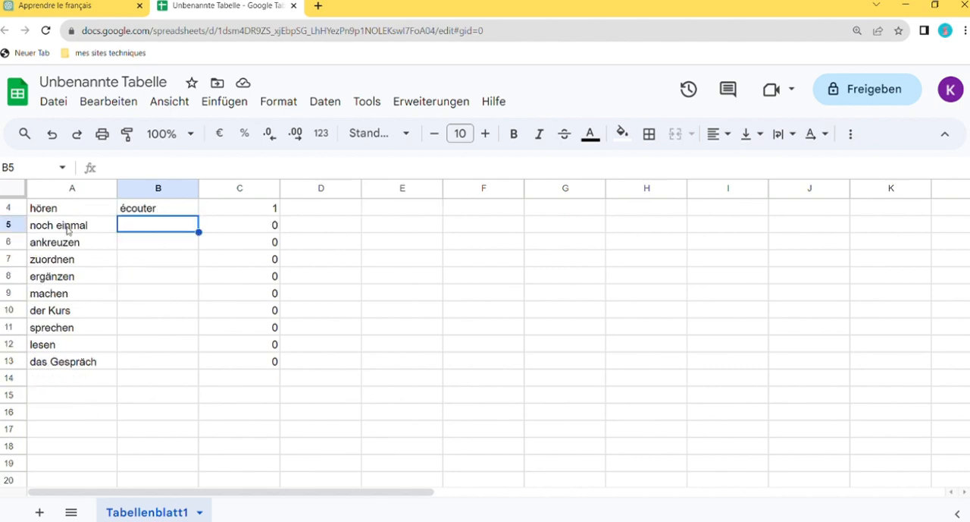
pyautogui.scroll(1, 62, 360)
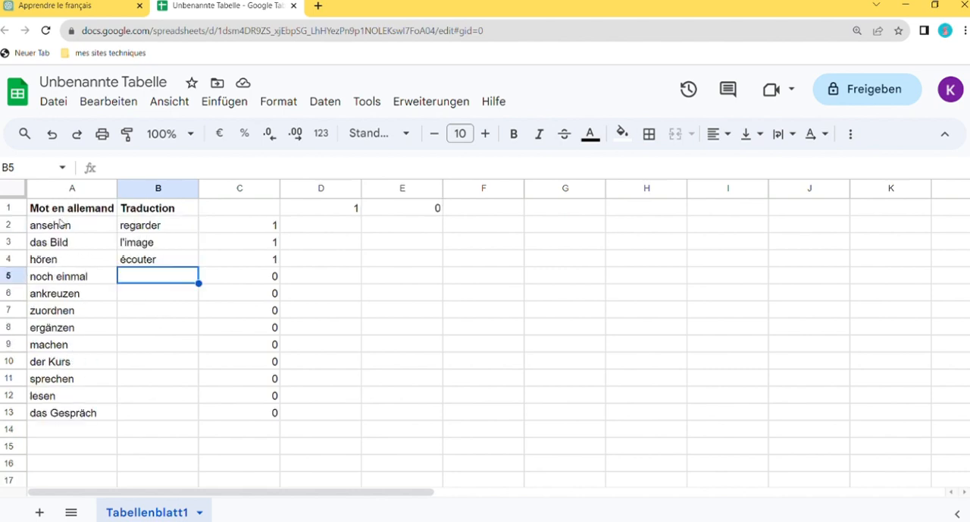